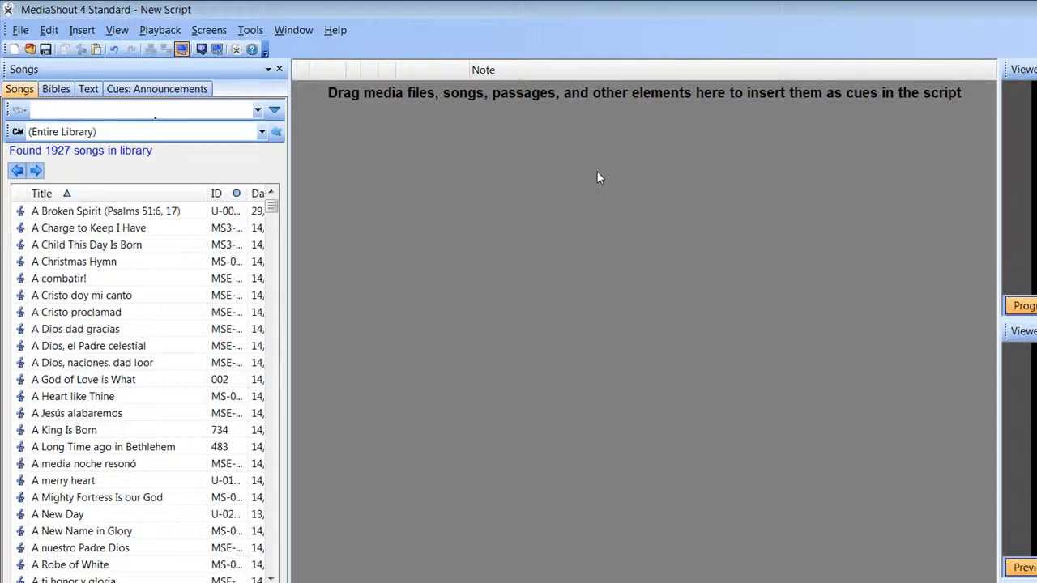
- Insert a new text cue into the script and enter "Fresh Fire Conference" as the heading on its first page
right_click(578, 160)
mouse_move(619, 188)
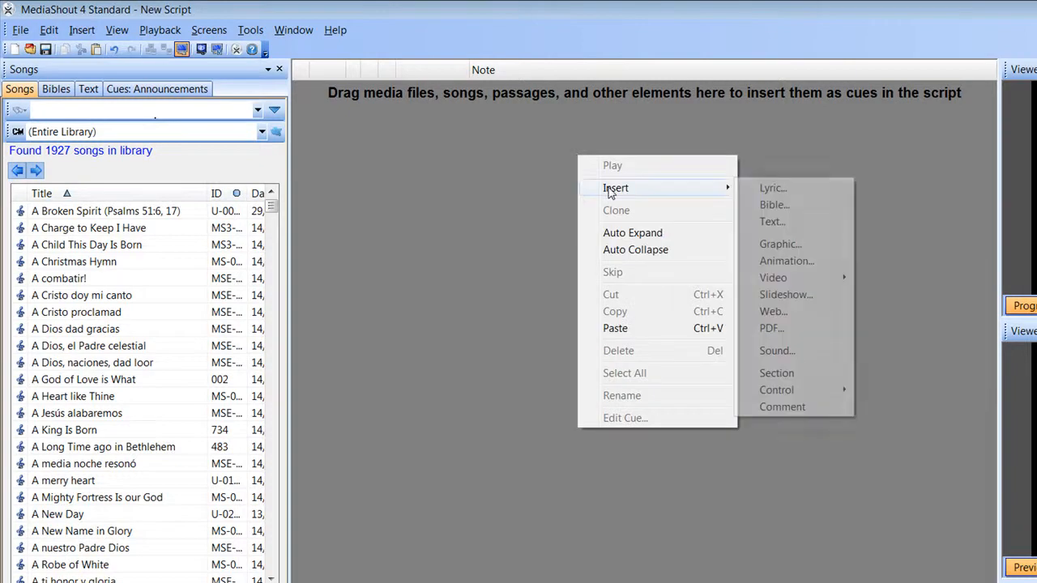
click(802, 223)
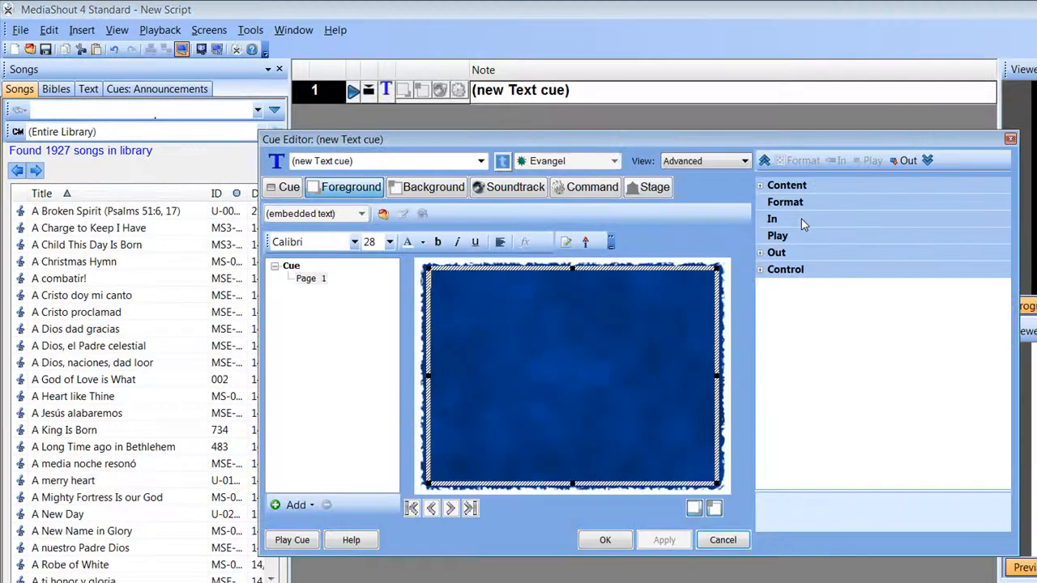
drag(627, 146, 630, 156)
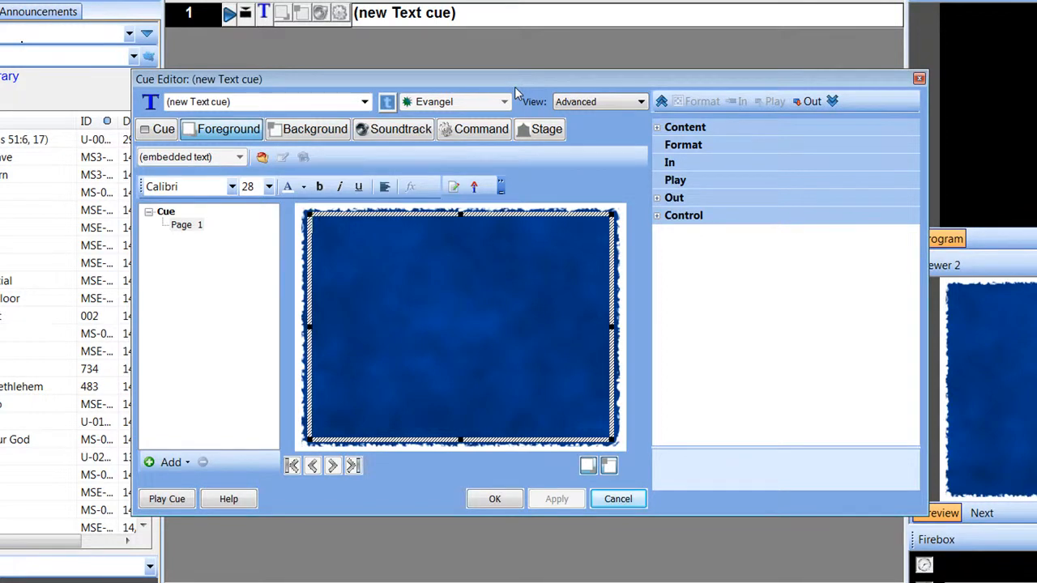
drag(464, 88, 477, 99)
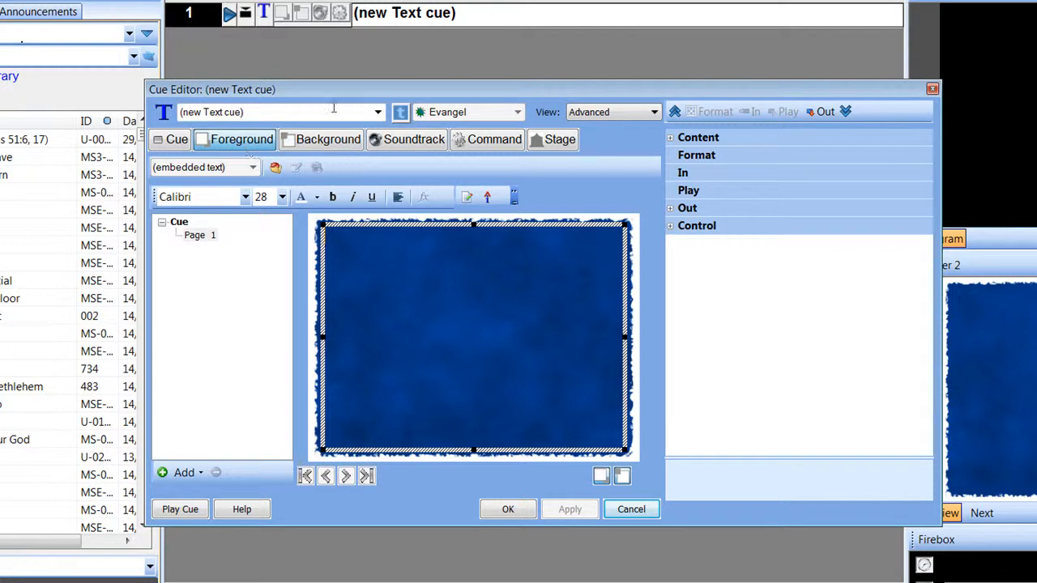
drag(395, 88, 393, 84)
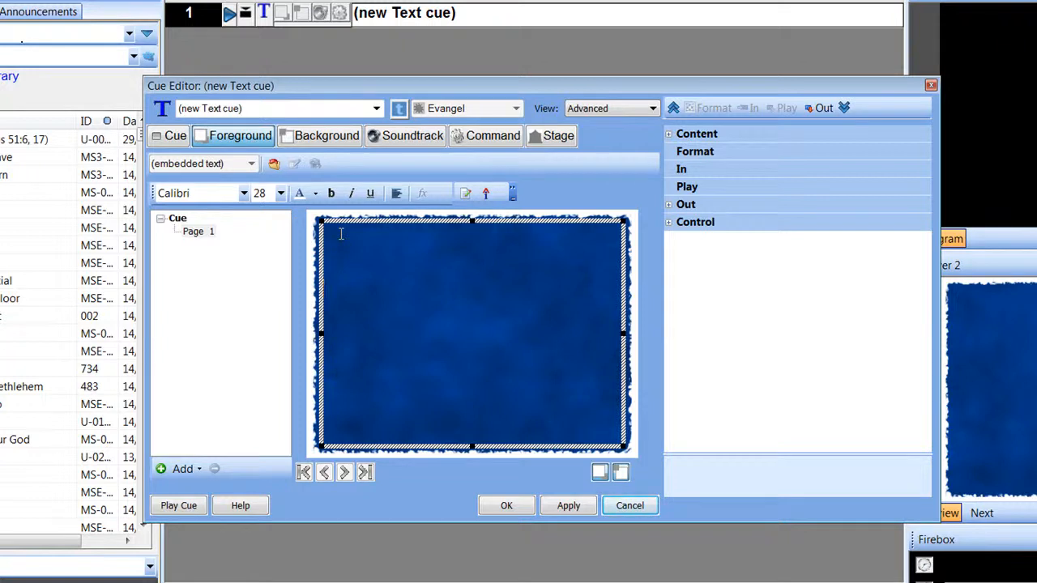
text(Fresh Fire Conference)
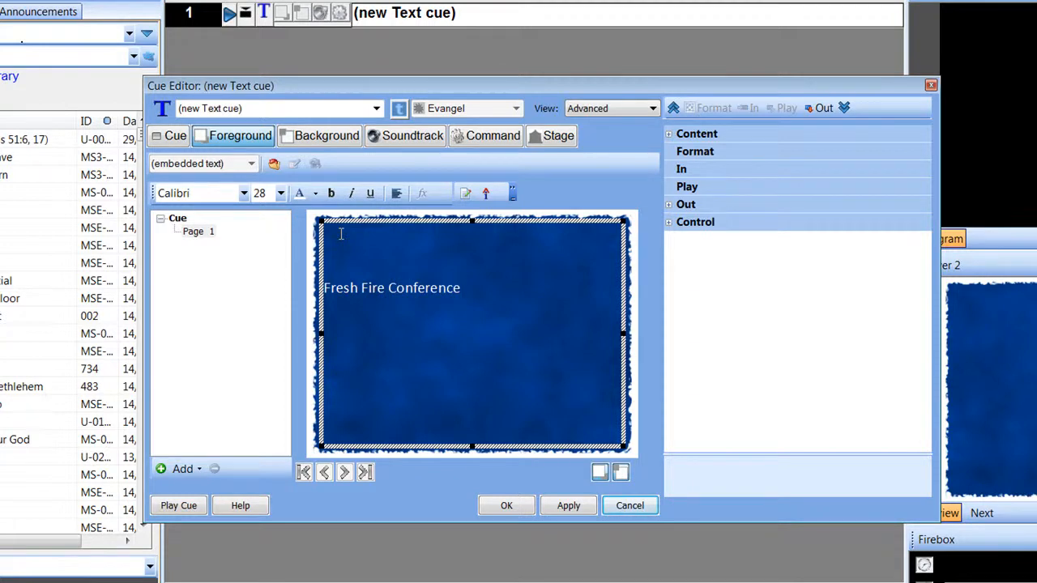
- Format the "Fresh Fire Conference" heading as centred, bold text with font size 36
drag(498, 302, 260, 297)
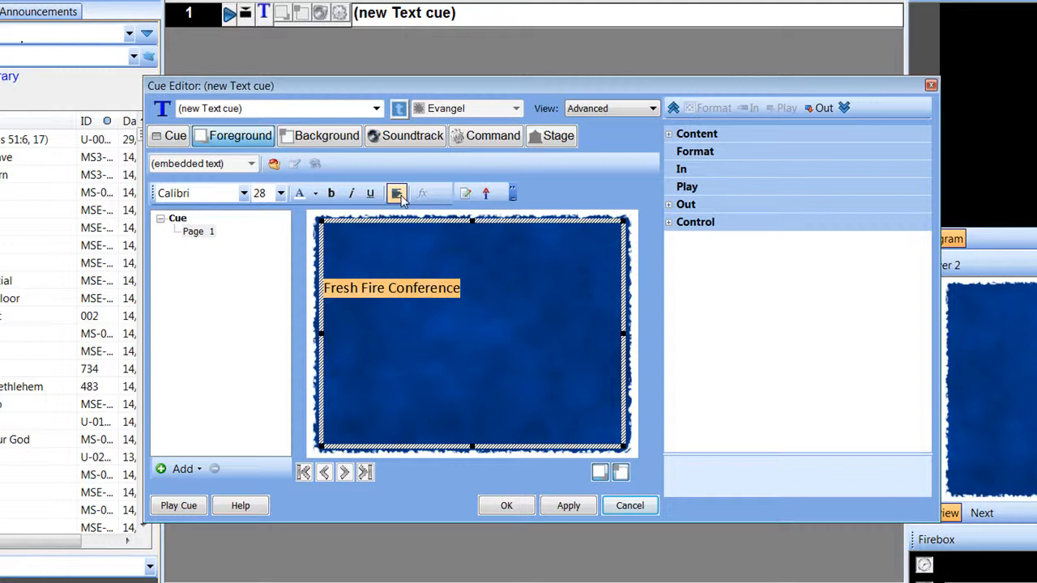
click(397, 193)
click(417, 235)
click(507, 288)
drag(553, 293, 366, 287)
key(ctrl+b)
click(542, 293)
drag(549, 294, 351, 285)
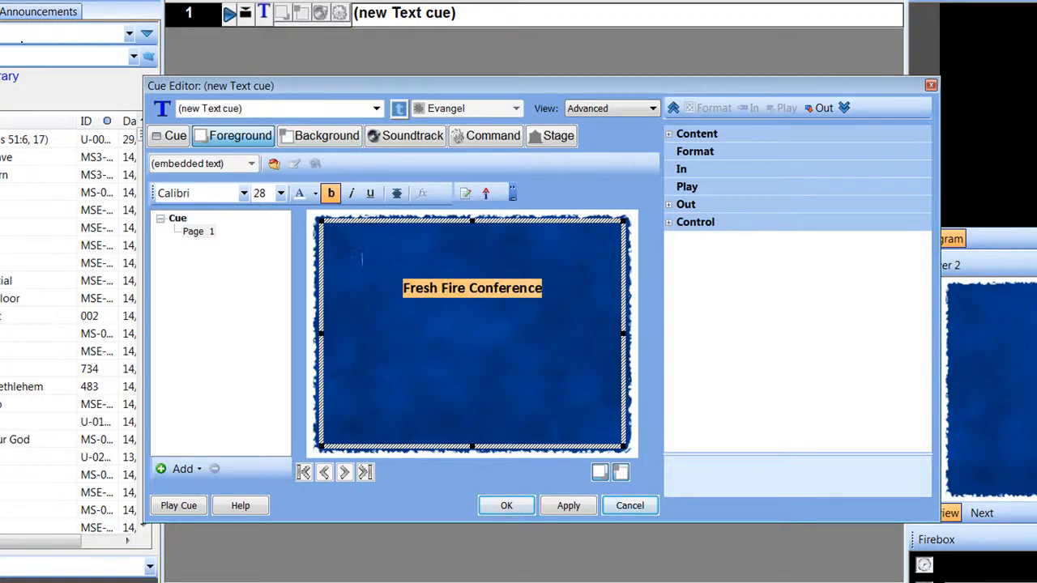
click(281, 192)
click(269, 304)
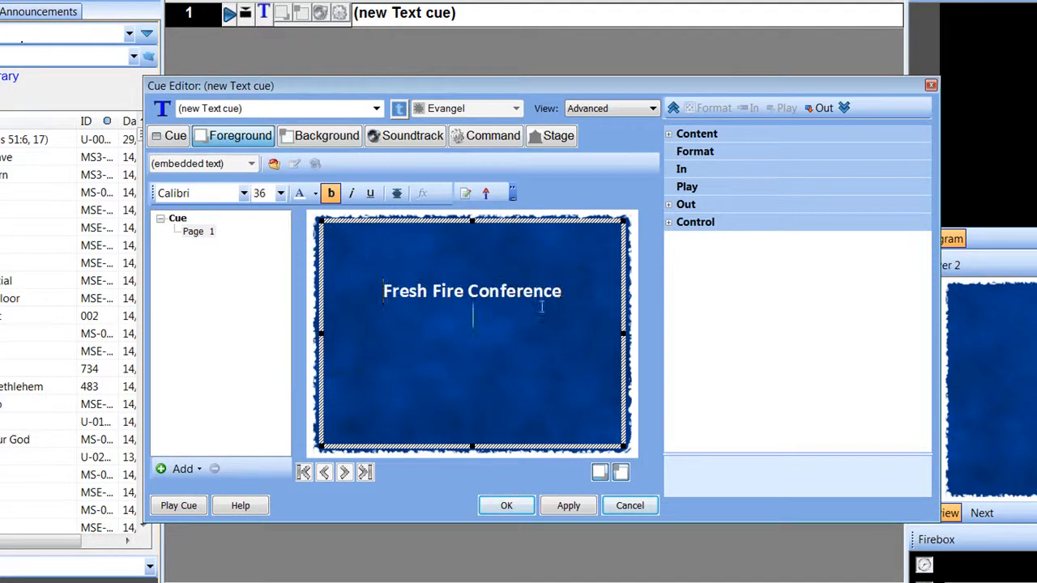
- Below the heading, add the lines "Where: Perth" and "Date: 1st to 3rd Jult" in font size 28
click(281, 193)
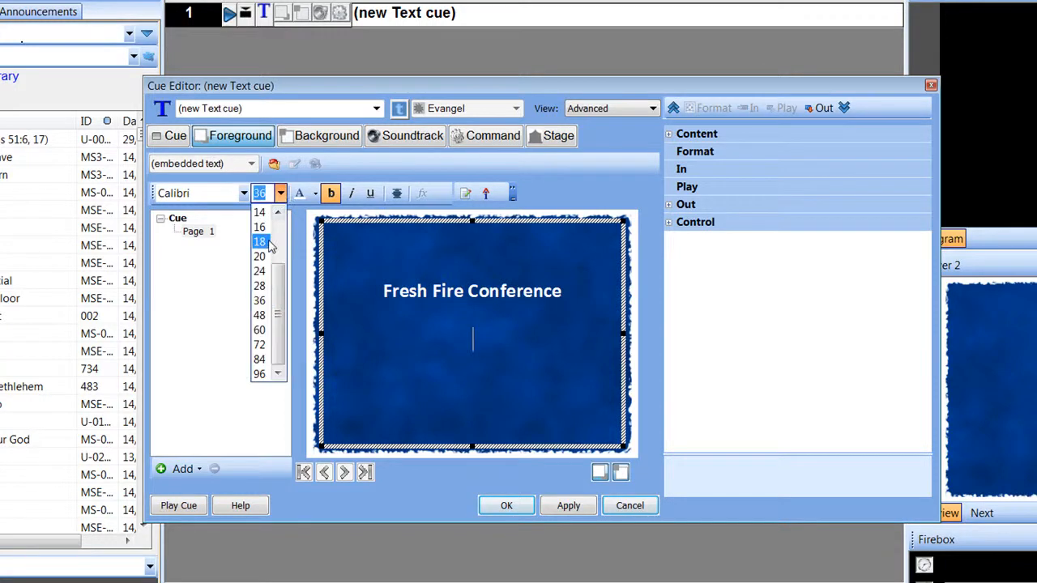
click(262, 298)
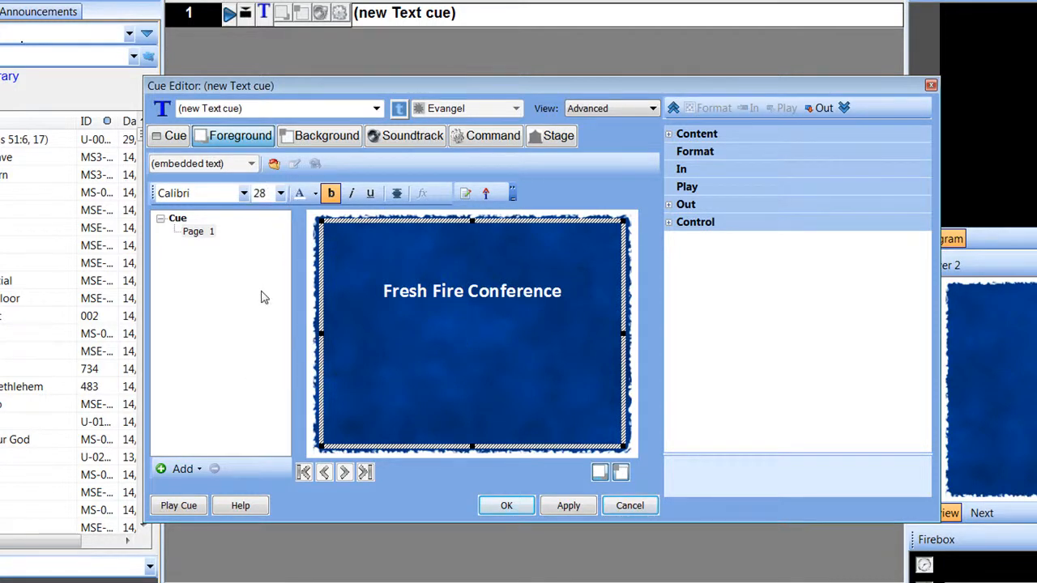
text(Where: Perth)
key(Return)
text(Date: 1)
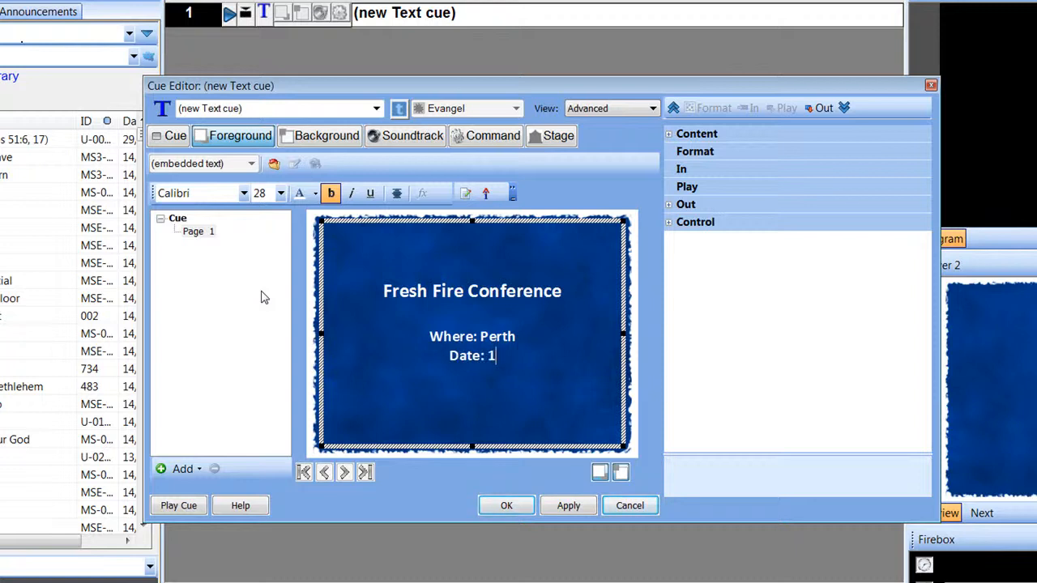
text(st to 3rd Jult)
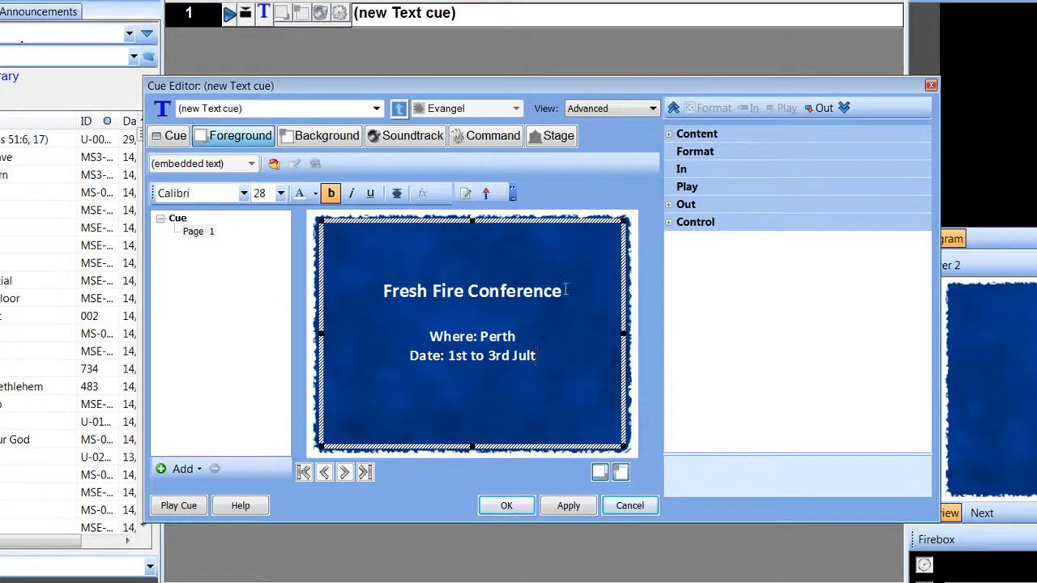
- Enlarge the "Fresh Fire Conference" heading to font size 48
drag(566, 290, 354, 291)
click(280, 193)
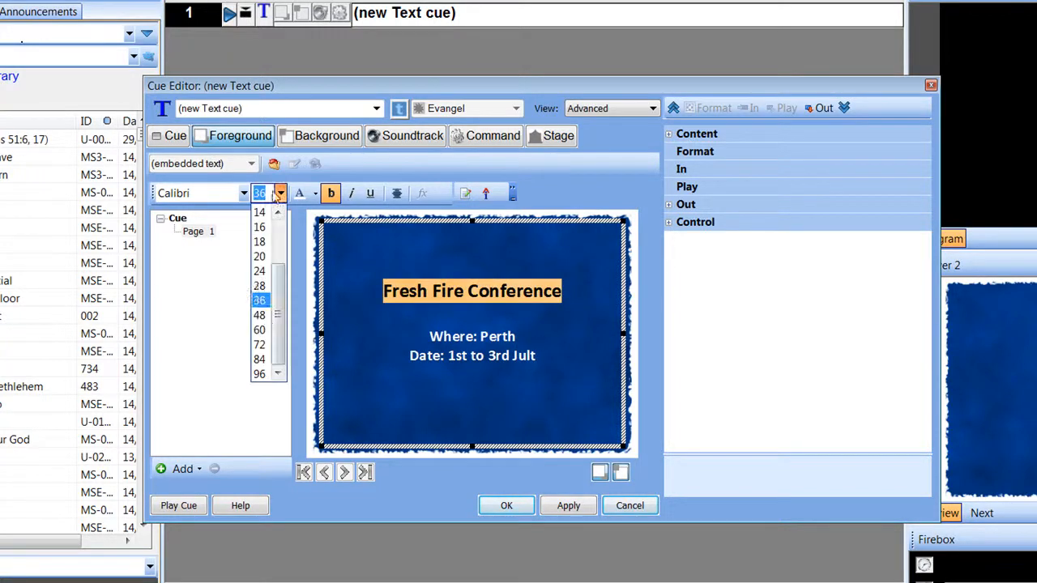
click(265, 316)
click(471, 332)
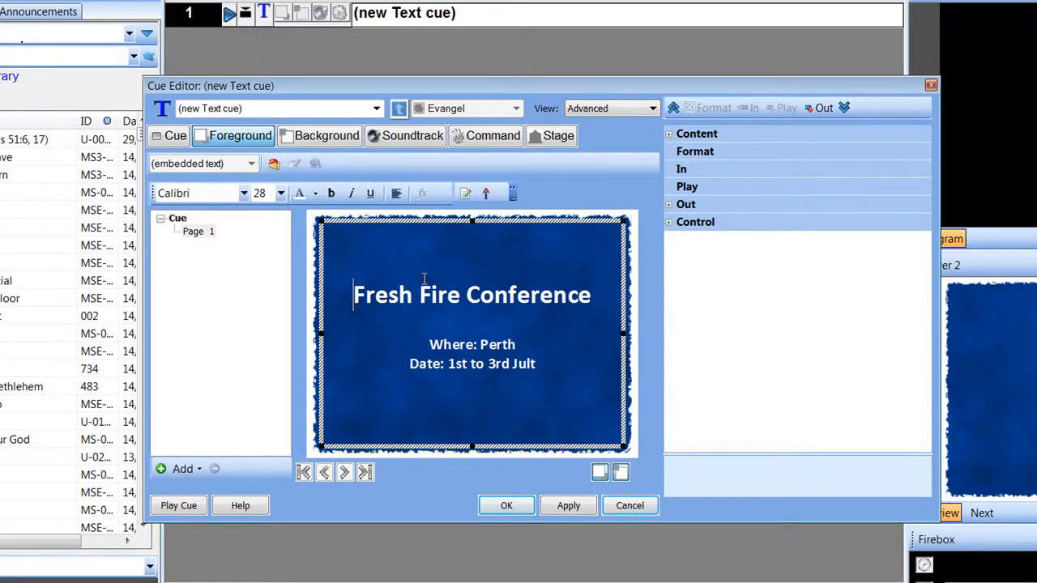
- Correct the misspelled month in the date line to "July"
drag(415, 273, 538, 364)
click(544, 364)
key(BackSpace)
text(y)
click(409, 350)
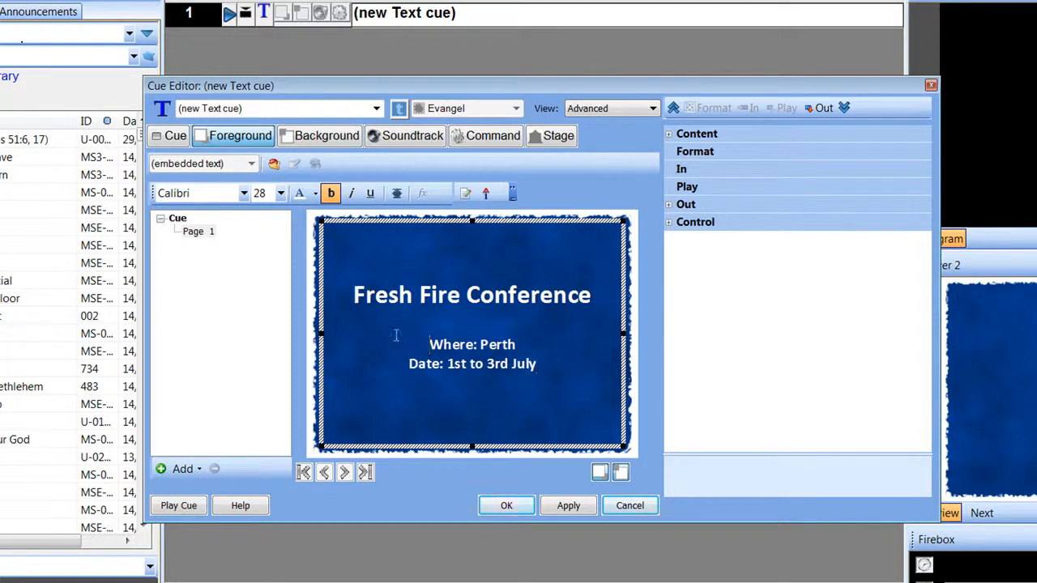
- Switch to the cue's background settings and open the background file selection for the whole cue rather than page 1
click(319, 140)
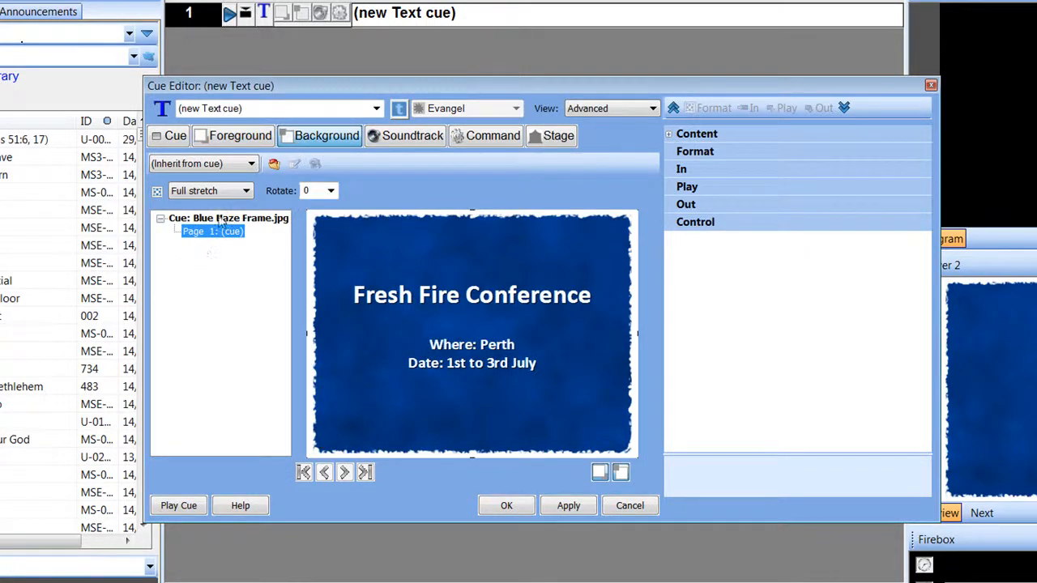
click(207, 222)
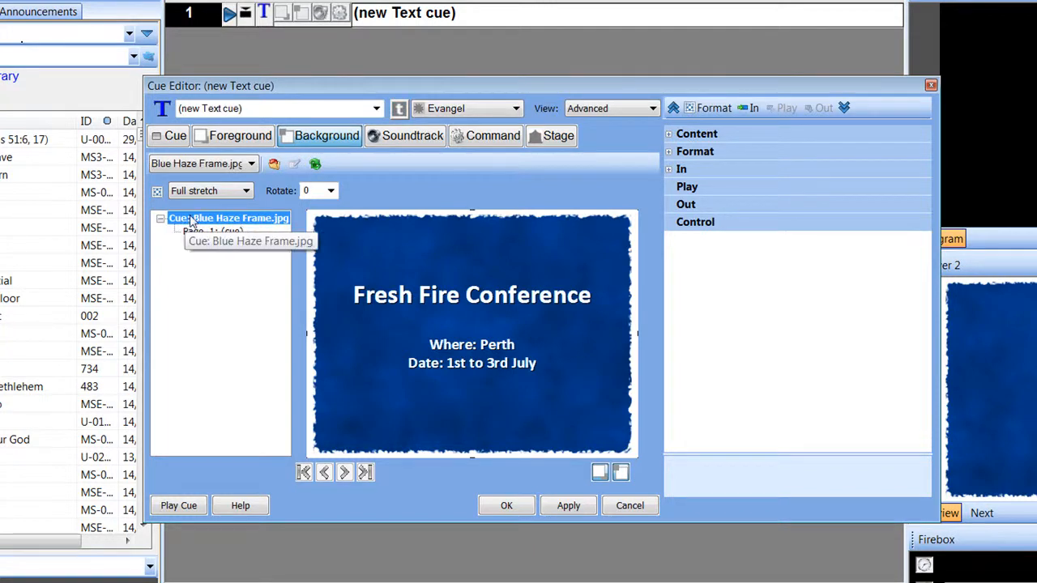
click(202, 233)
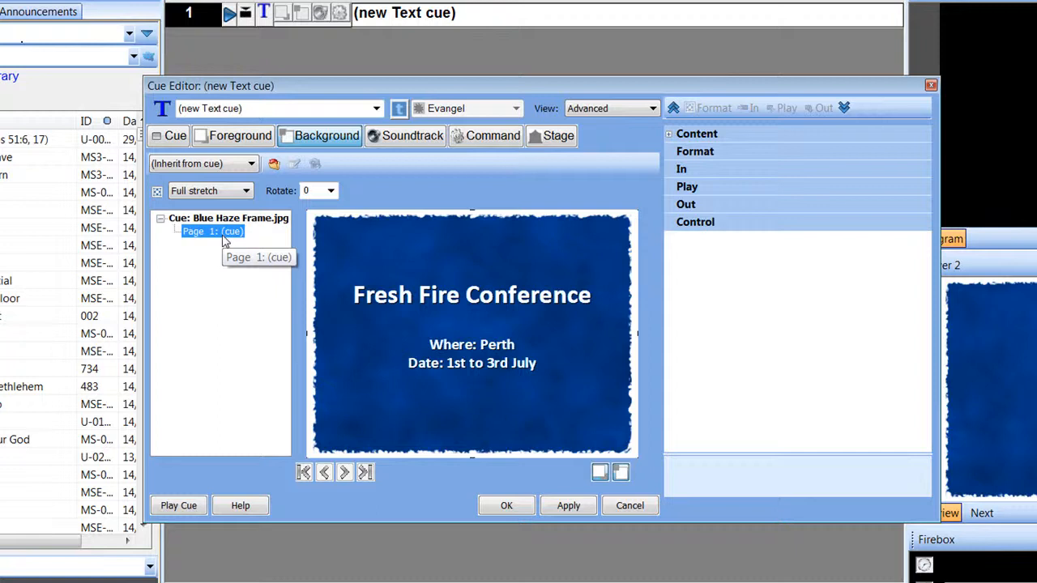
click(181, 223)
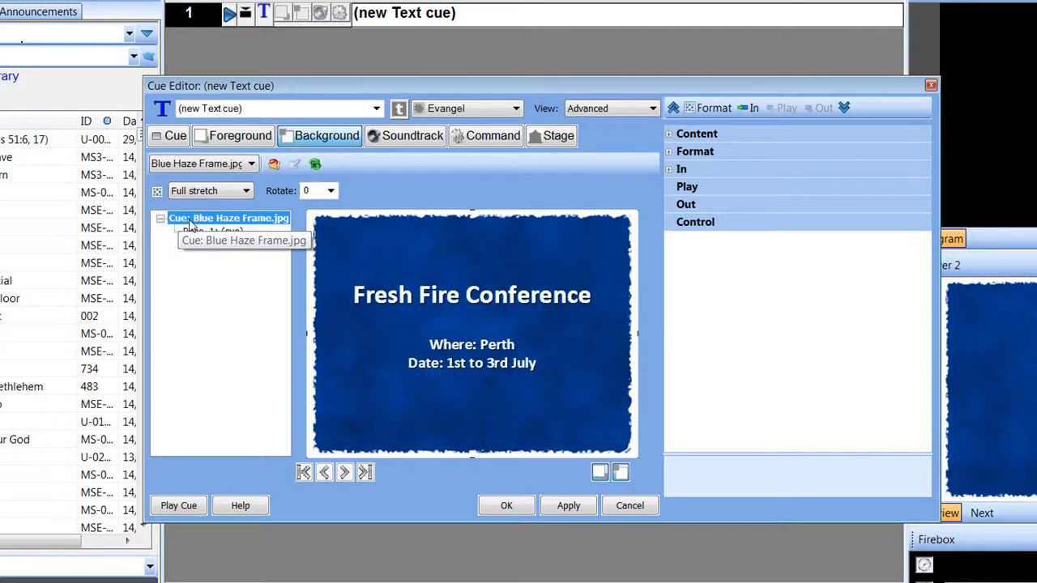
click(275, 164)
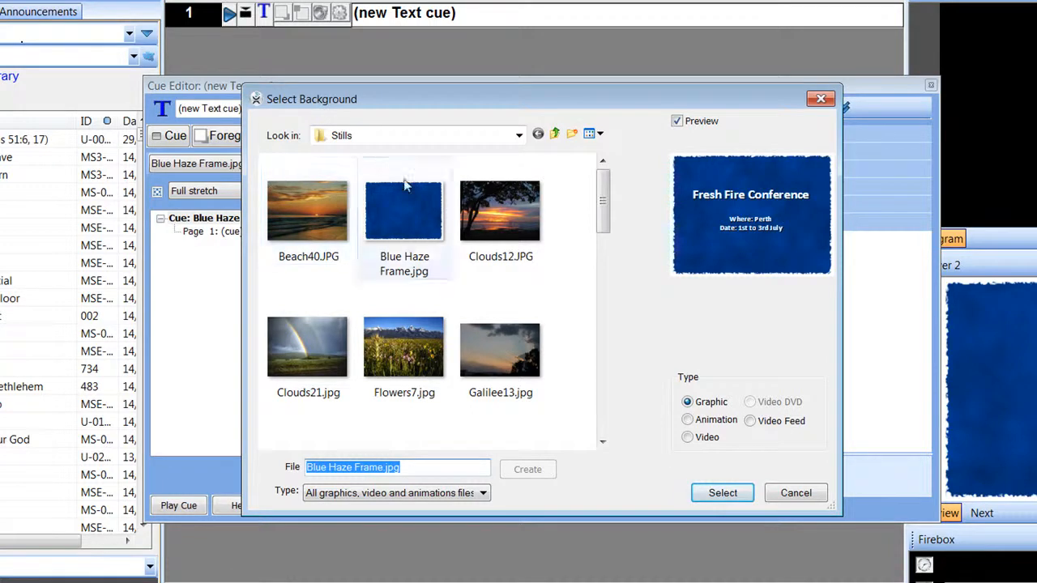
- Browse to the Nature folder on Local Disk (C:) under My Shout, Shout Media, Backgrounds
click(451, 136)
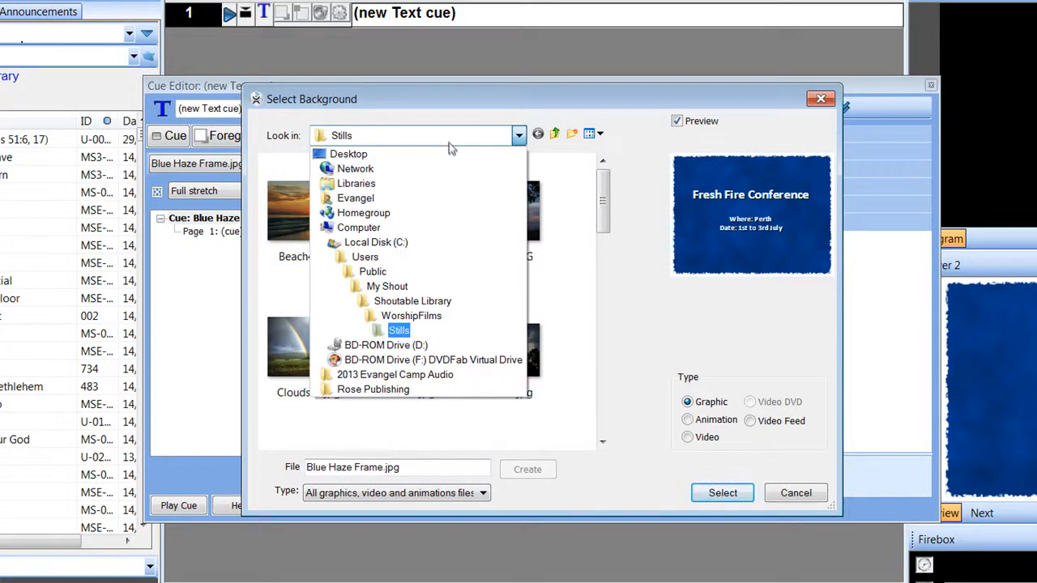
click(386, 243)
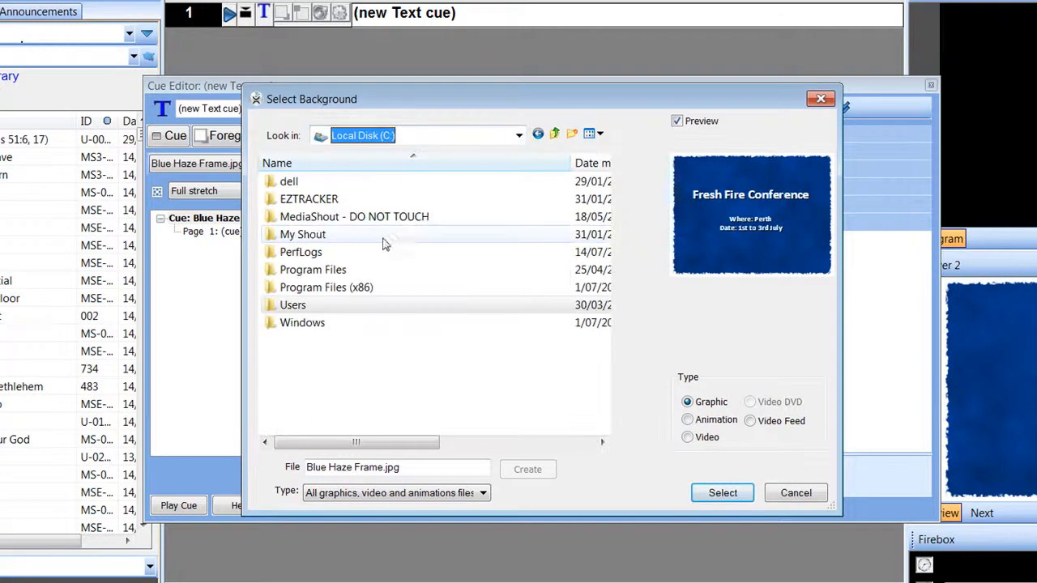
double_click(314, 236)
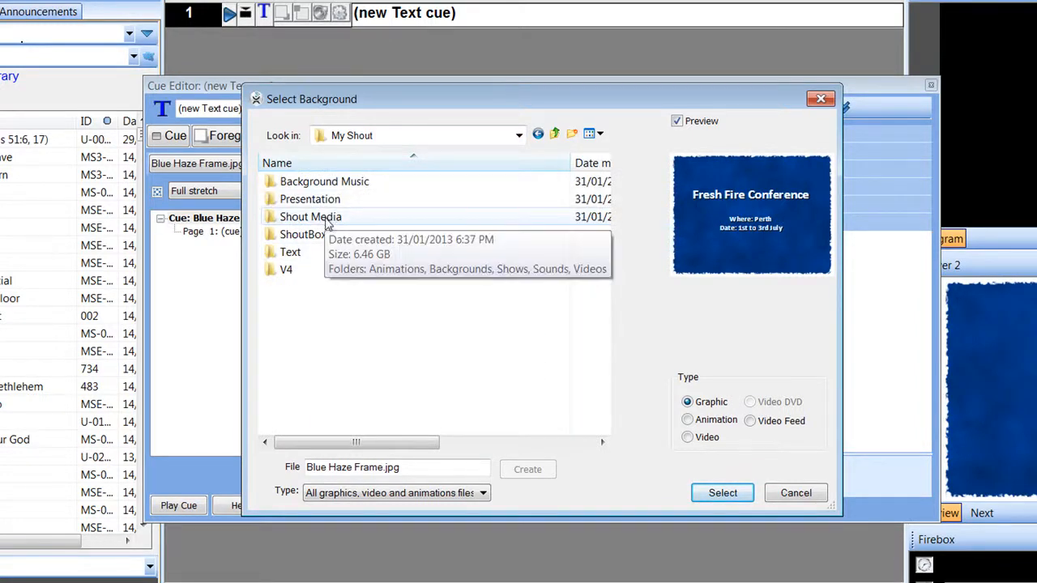
double_click(326, 218)
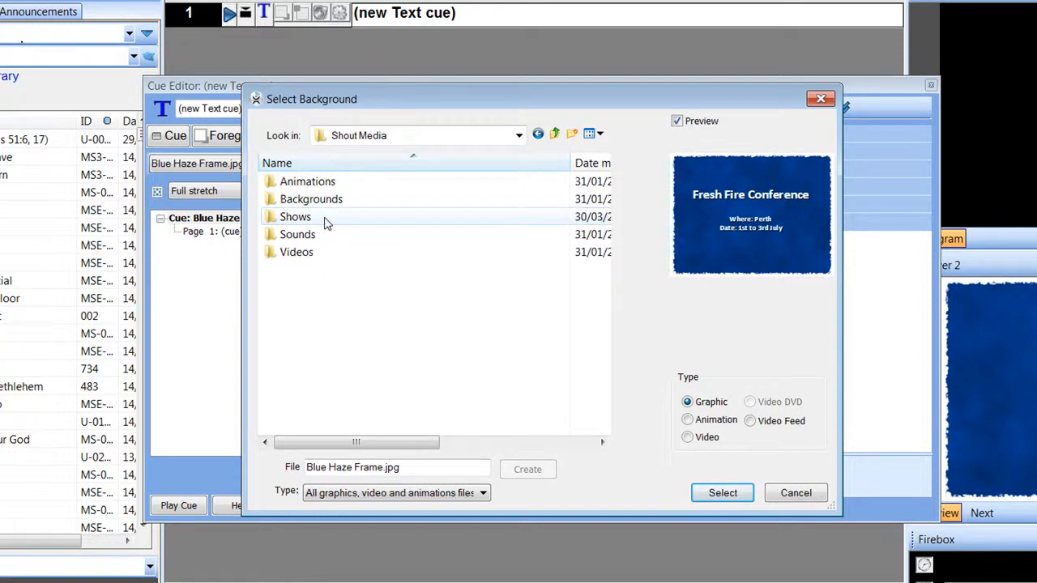
double_click(313, 201)
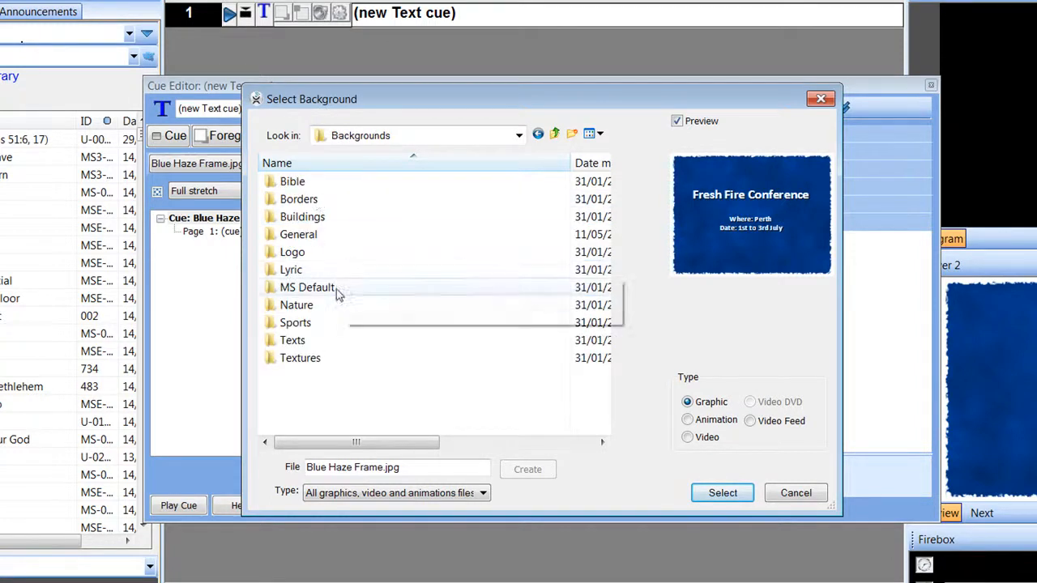
double_click(329, 306)
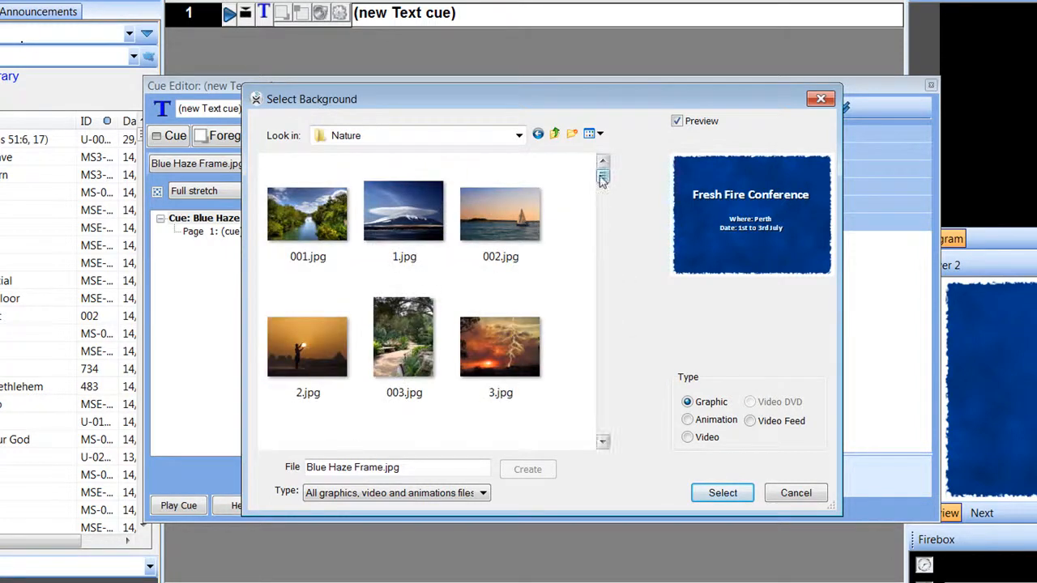
- Choose Dusk.jpg as the cue's background, then apply the changes and close the cue editor
drag(601, 180, 602, 226)
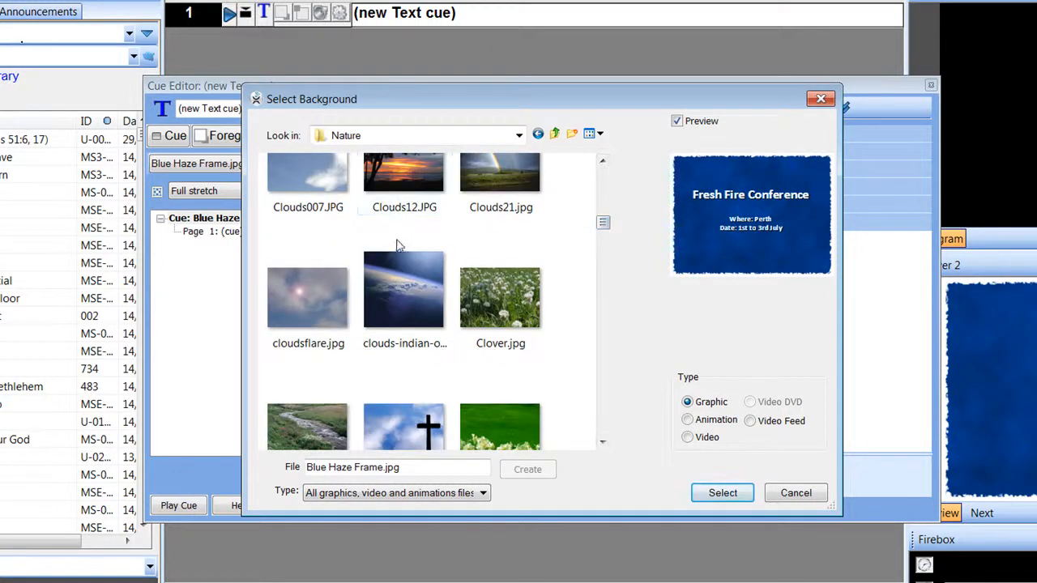
scroll(394, 250, down, 5)
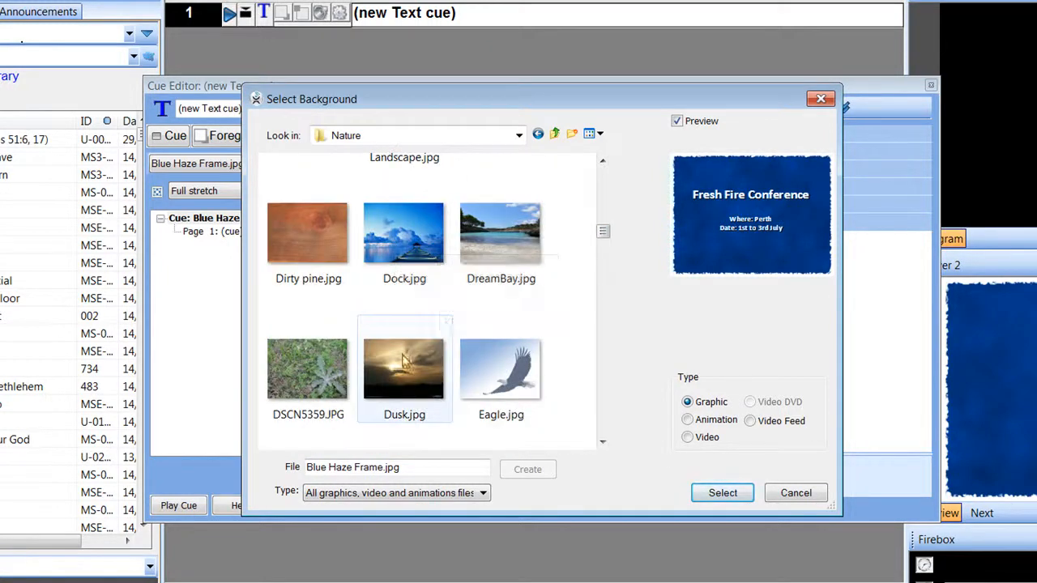
click(397, 379)
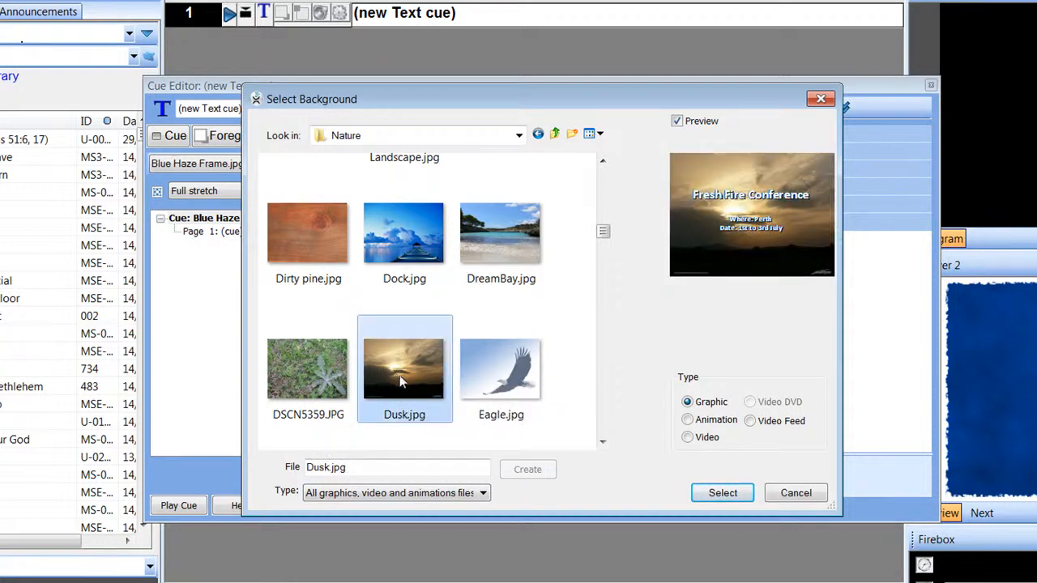
click(723, 494)
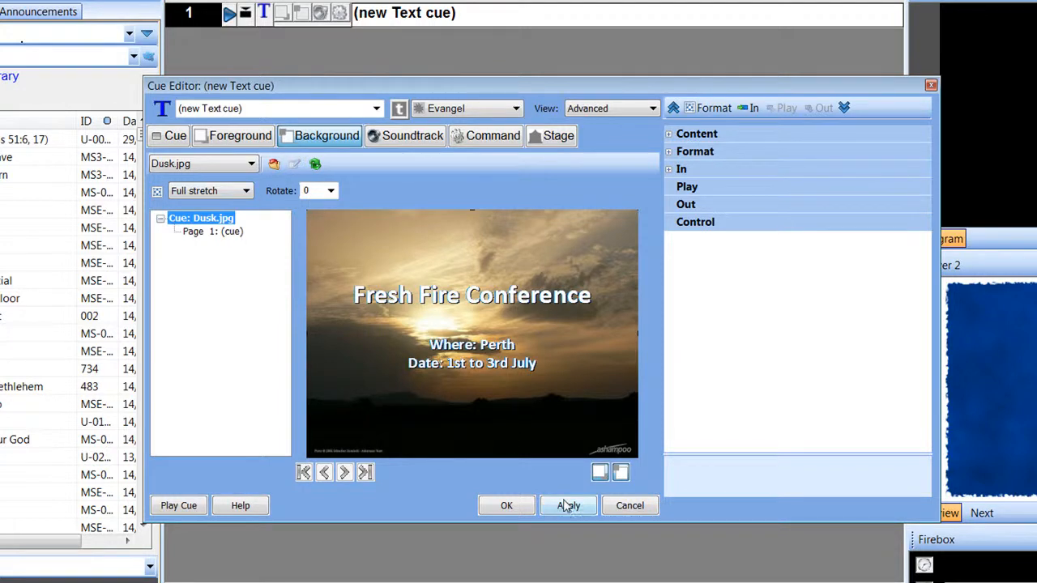
click(567, 506)
click(508, 507)
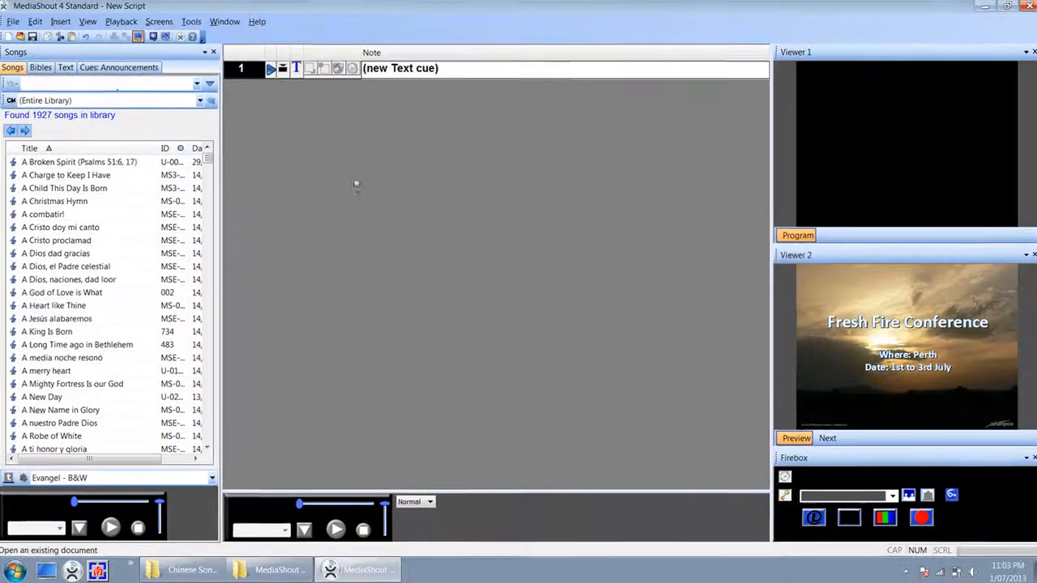
- Rename the new text cue in the script to "Fresh Fire"
click(442, 72)
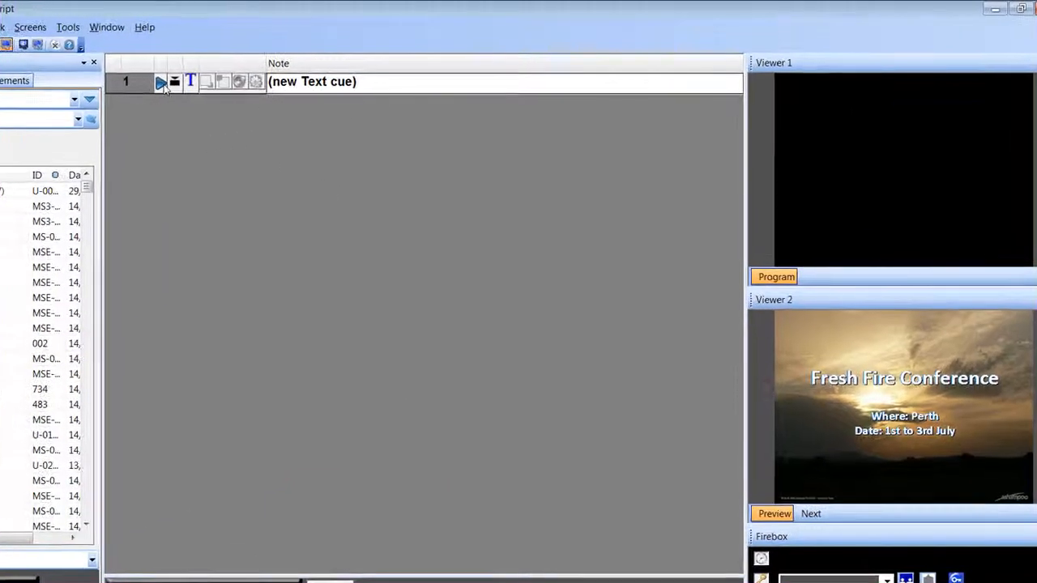
click(328, 85)
right_click(340, 87)
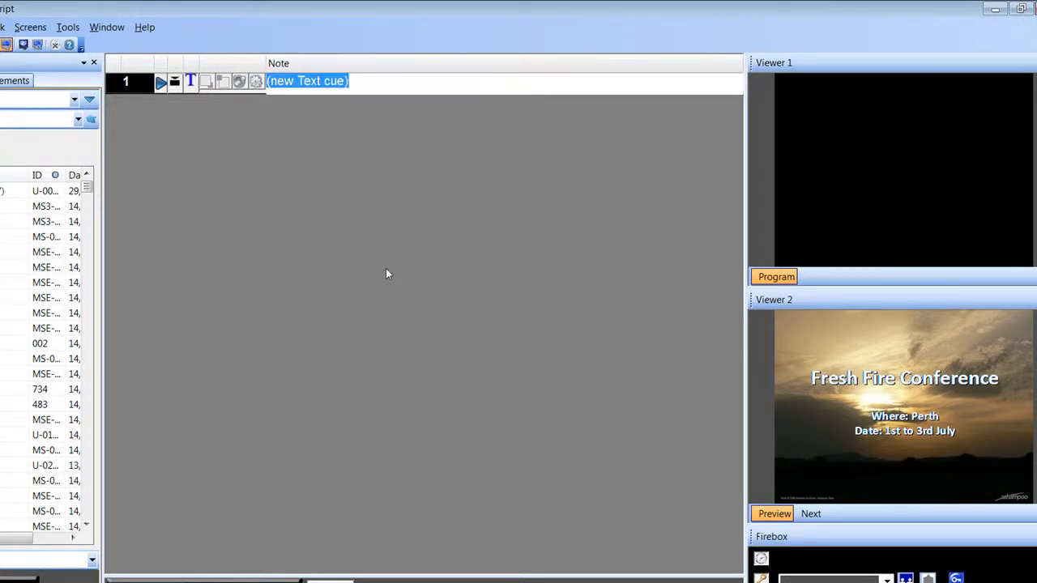
text(Fresh Fire)
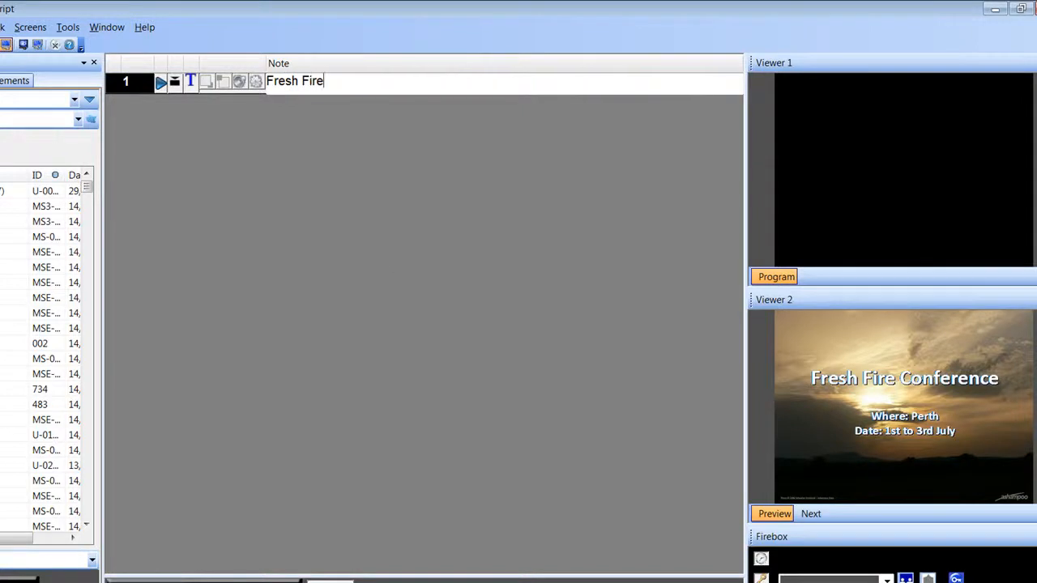
key(Return)
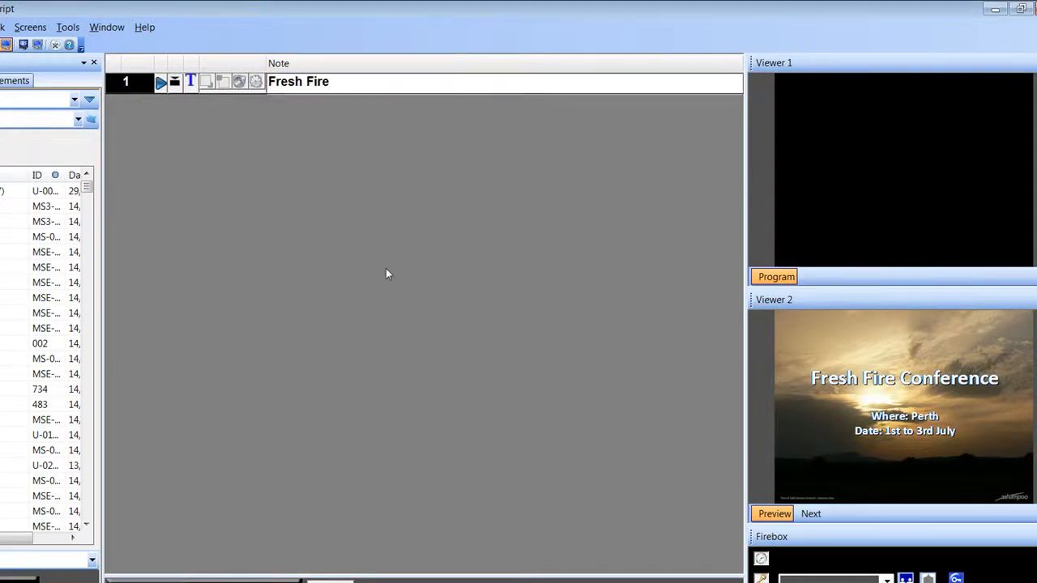
click(353, 87)
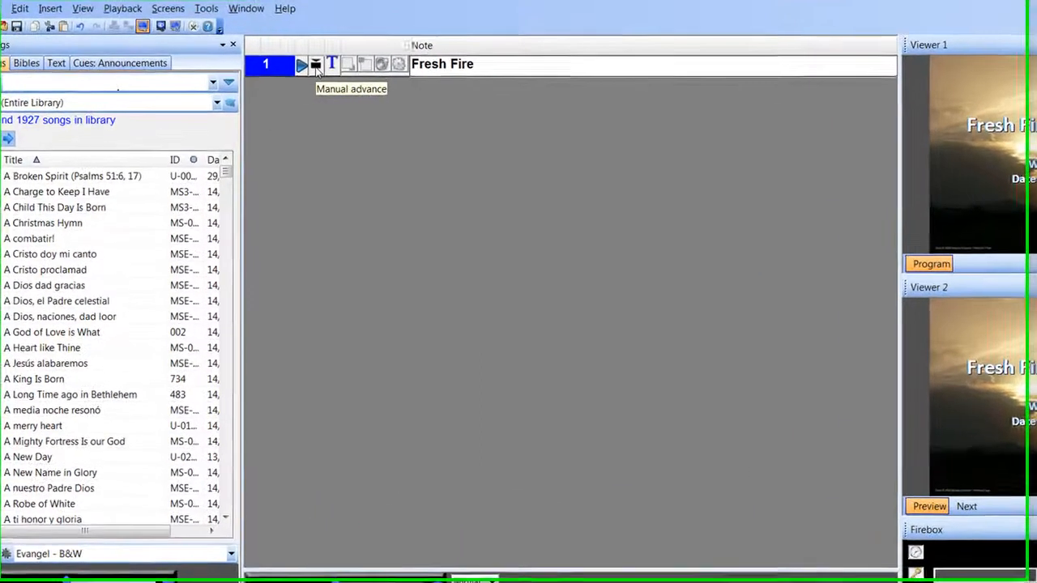
- Open the Fresh Fire cue for editing and bring up the file selection for its background
double_click(318, 69)
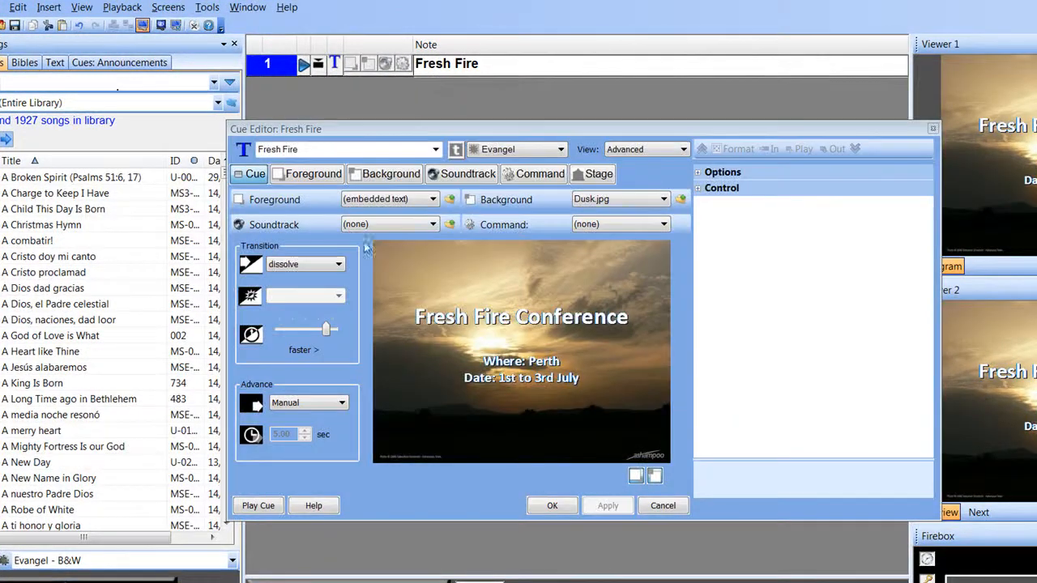
click(387, 174)
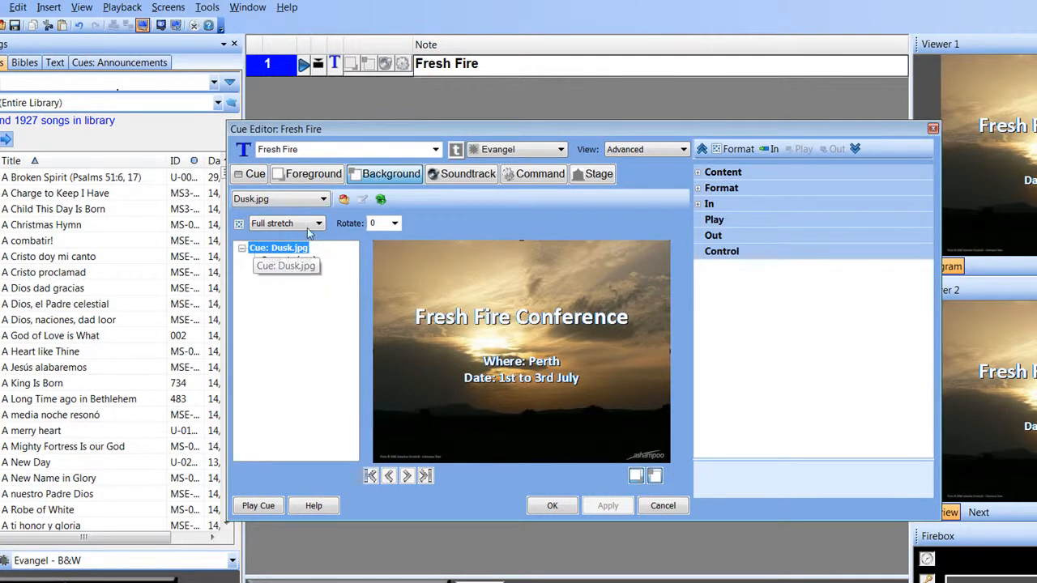
click(343, 201)
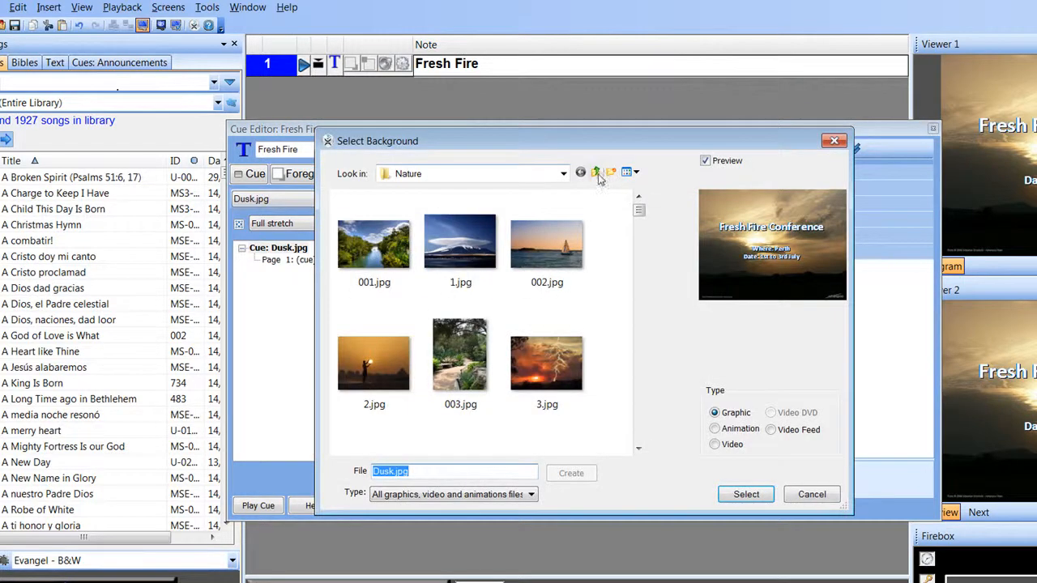
- Browse to the Nature folder under Shout Media, Videos
click(596, 174)
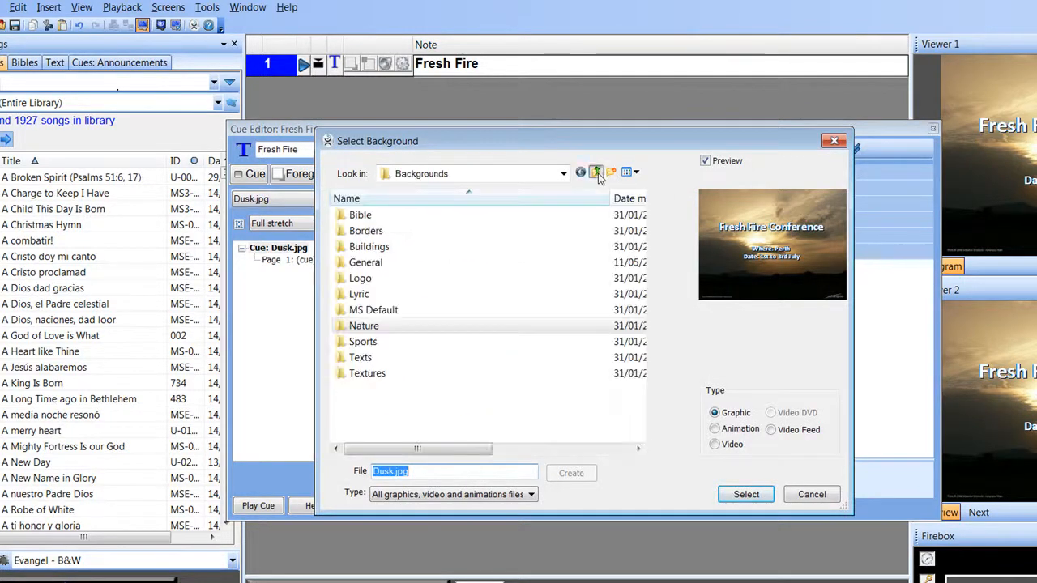
click(596, 173)
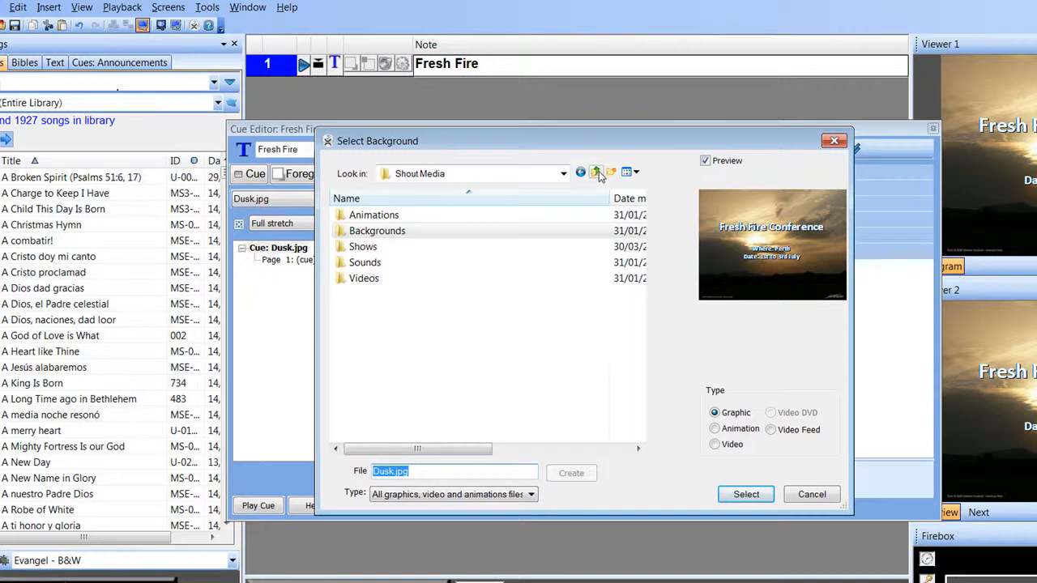
double_click(366, 278)
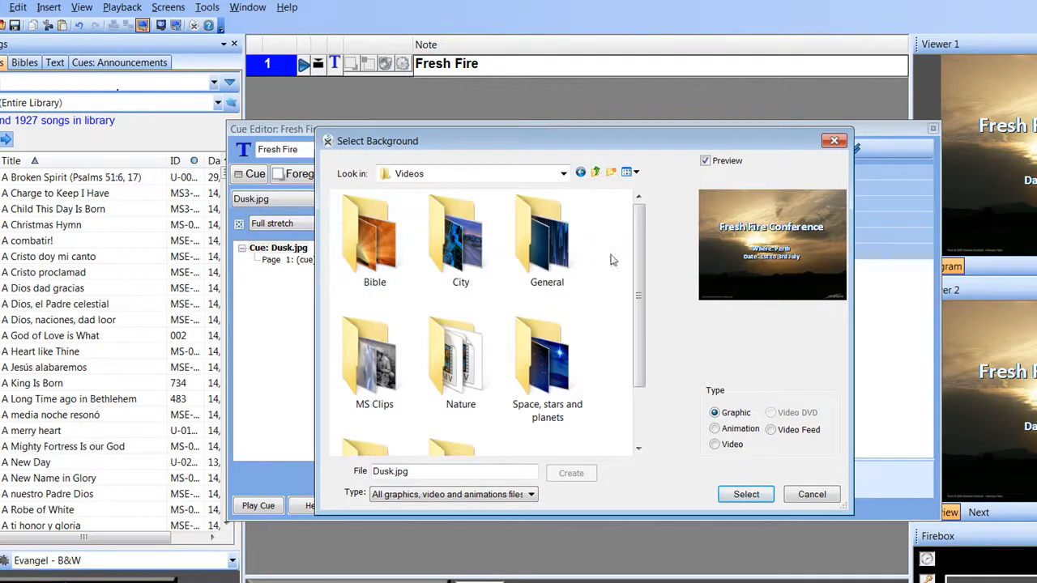
drag(638, 249, 637, 296)
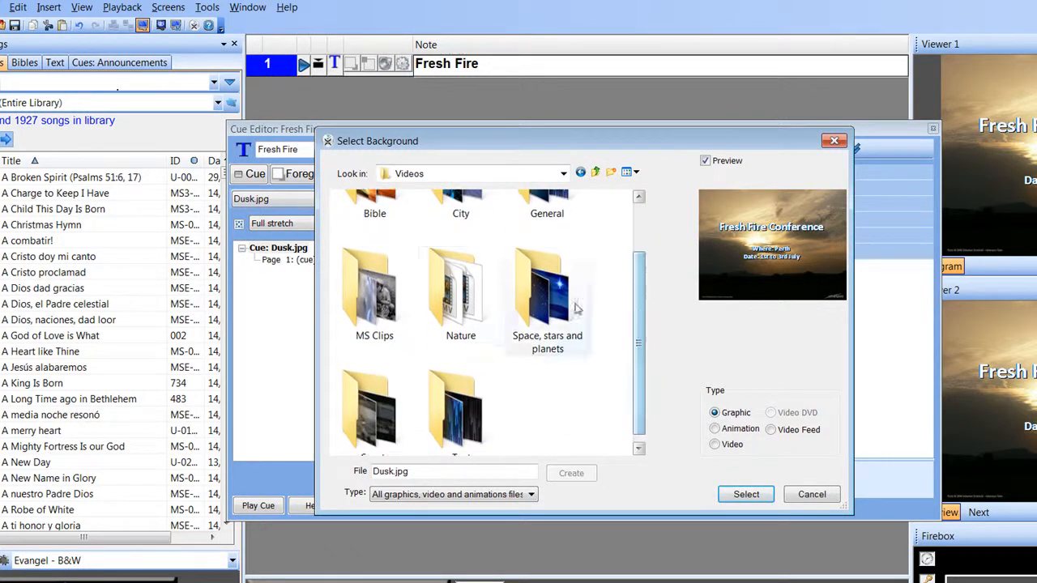
double_click(458, 290)
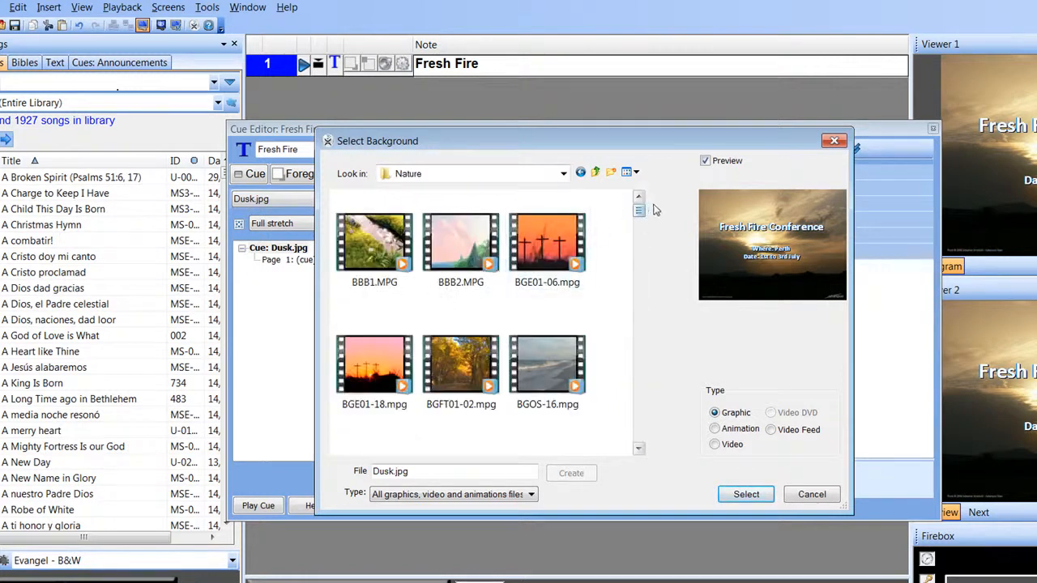
- Preview the Cloud Wings.mpg video and choose it as the cue's background
drag(638, 210, 640, 238)
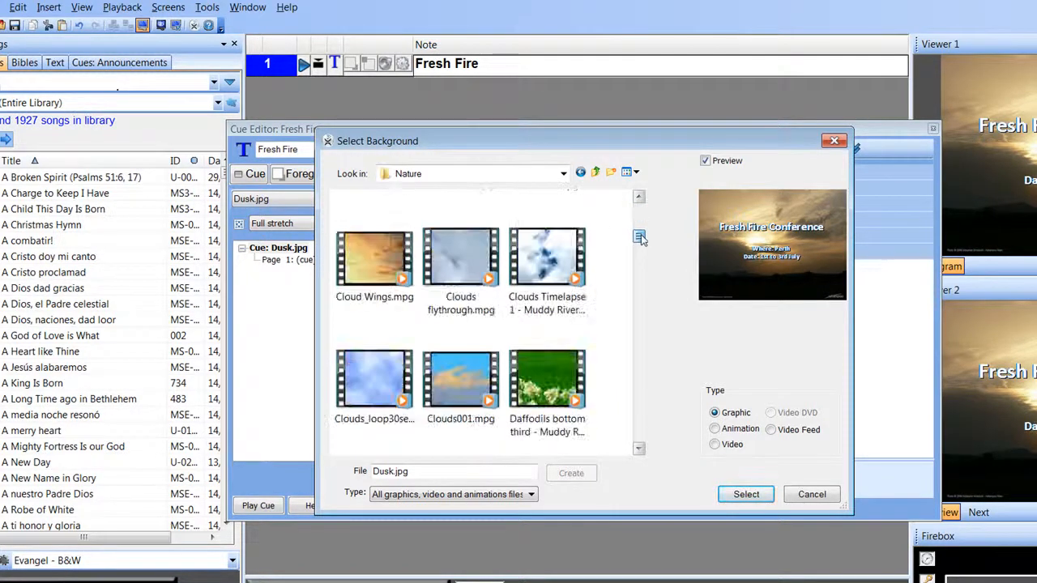
click(396, 290)
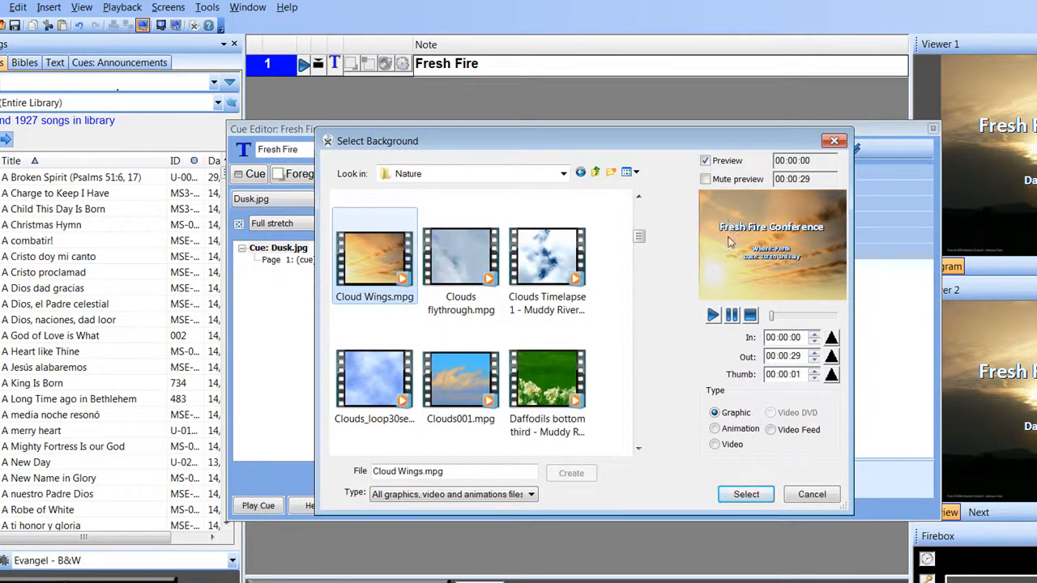
click(713, 316)
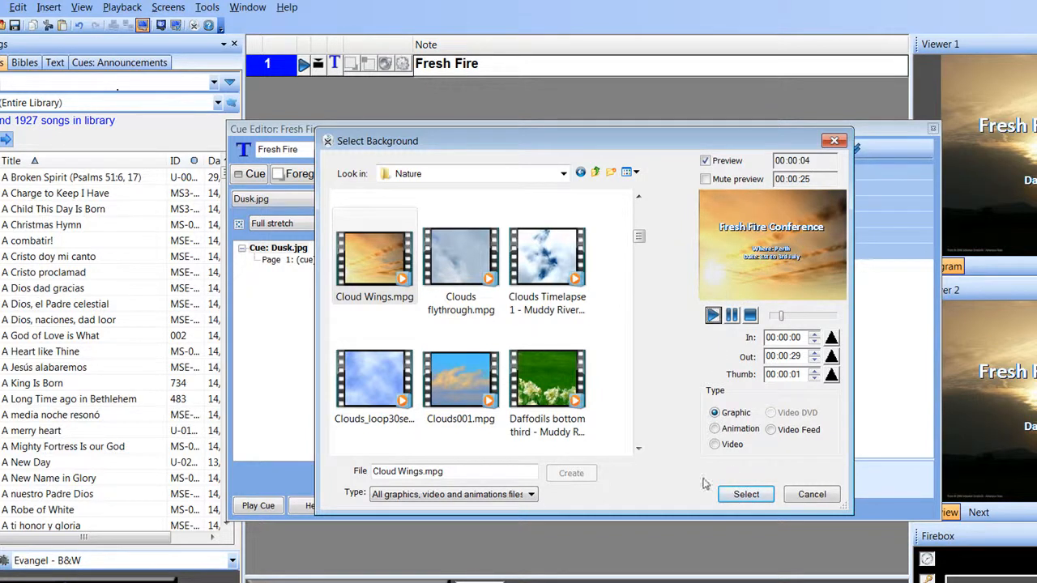
click(746, 495)
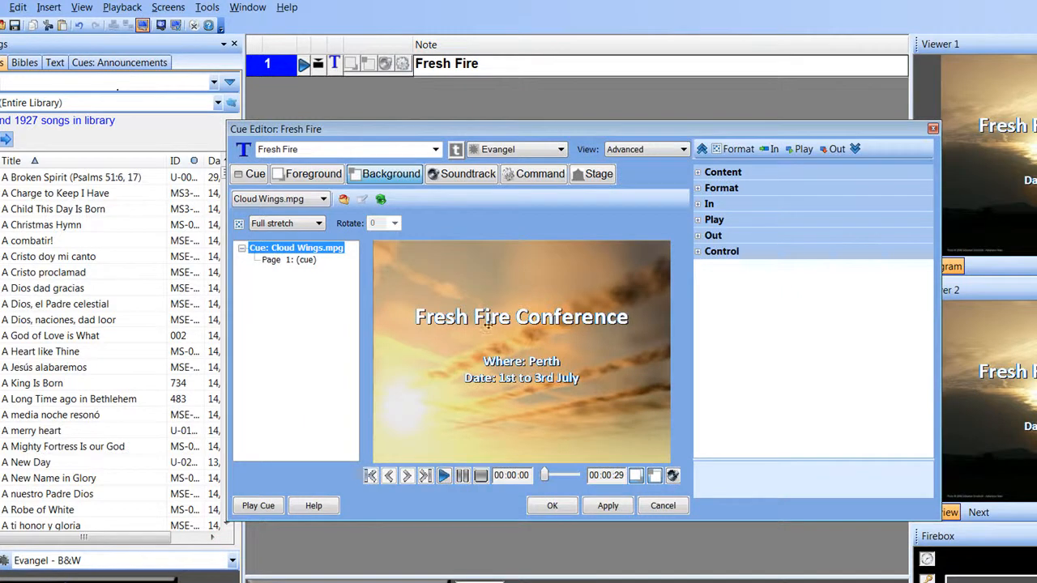
- Set the font size of the "Fresh Fire Conference" title to 55 in the cue's foreground text
click(312, 174)
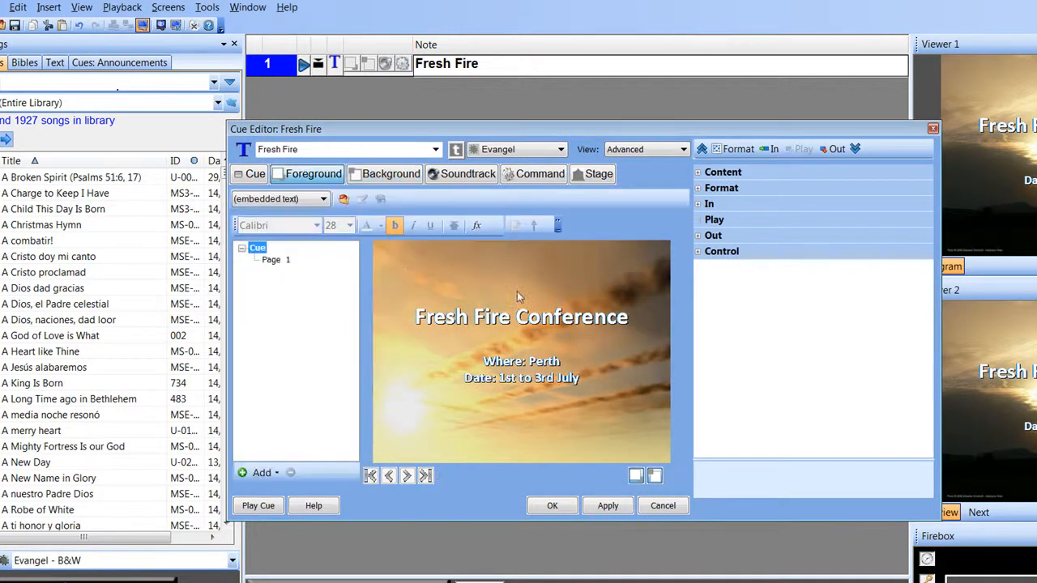
drag(629, 318, 417, 319)
click(347, 224)
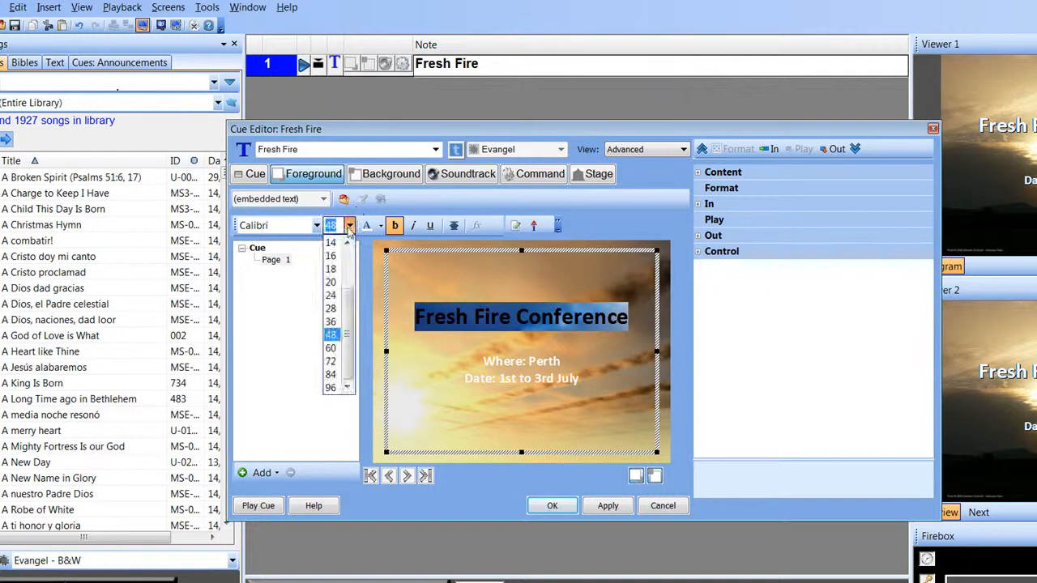
click(345, 224)
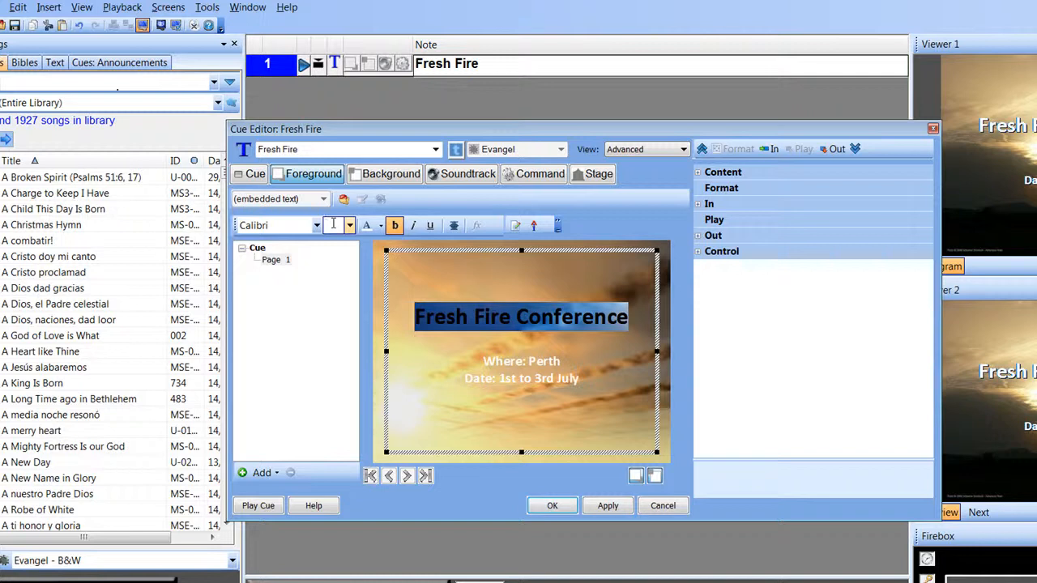
text(55)
key(Return)
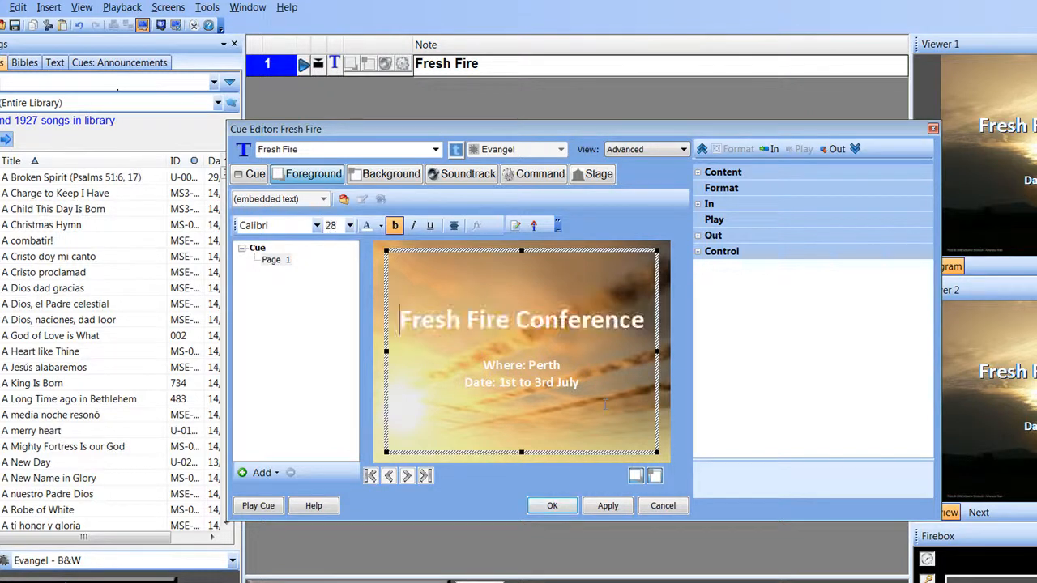
- Set the "Where" and "Date" lines to font size 36, then apply the changes and close the cue editor
drag(580, 383, 436, 364)
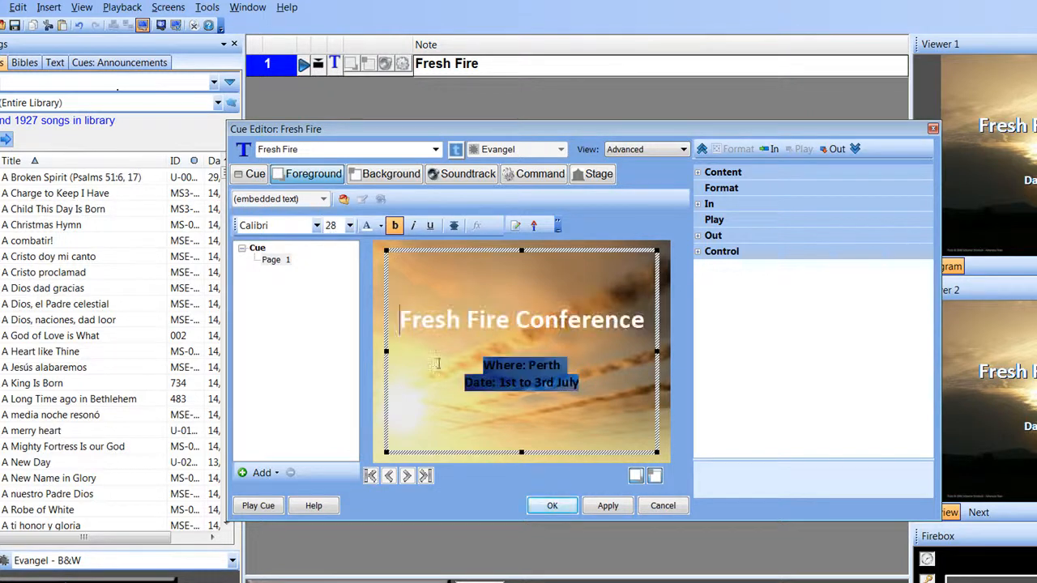
click(349, 227)
click(331, 322)
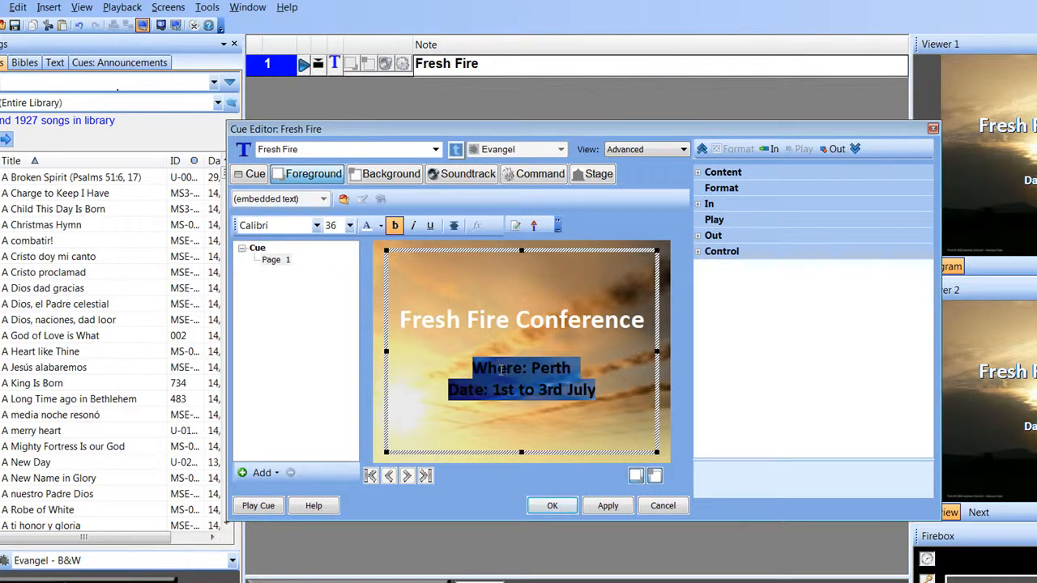
click(576, 533)
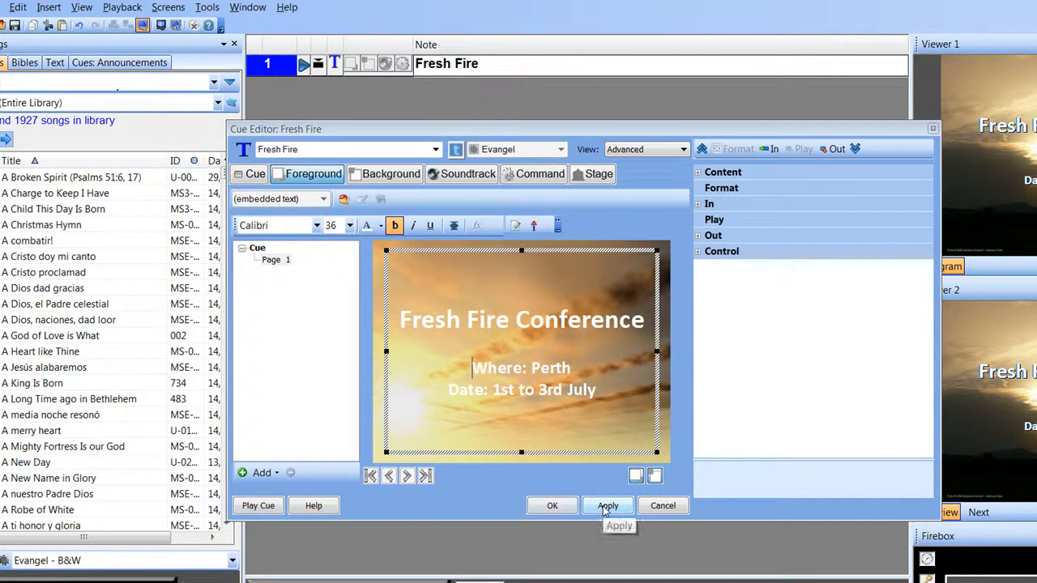
click(603, 505)
click(566, 507)
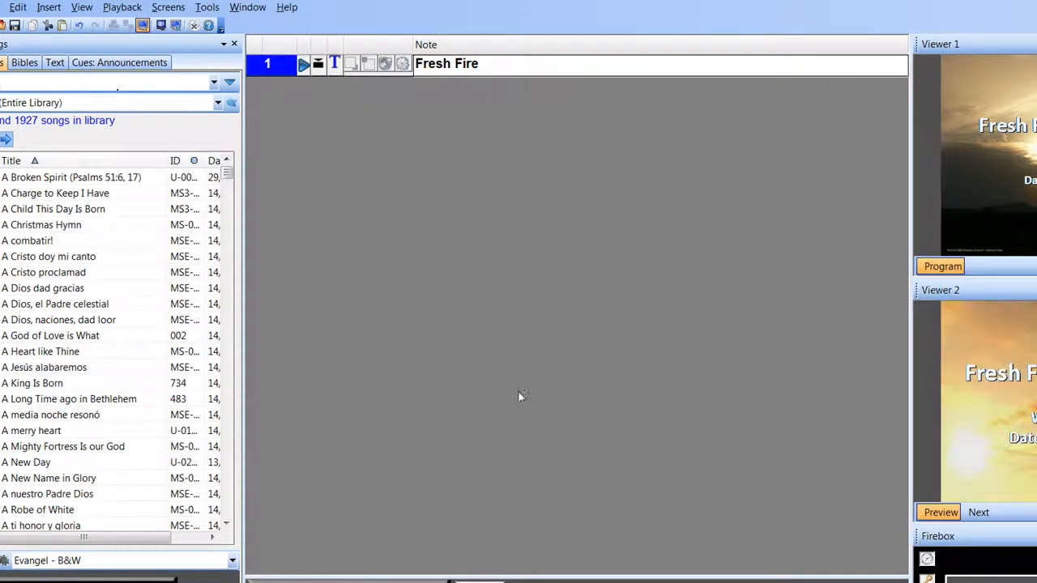
- Add the Fresh Fire cue from the script to the Announcements cue collection and save the collection
click(538, 71)
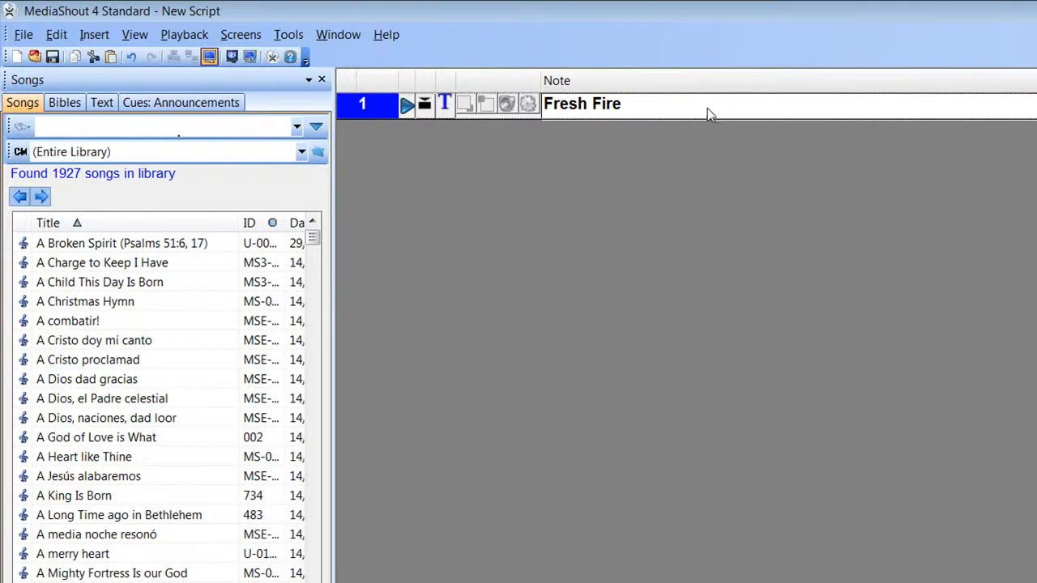
click(726, 253)
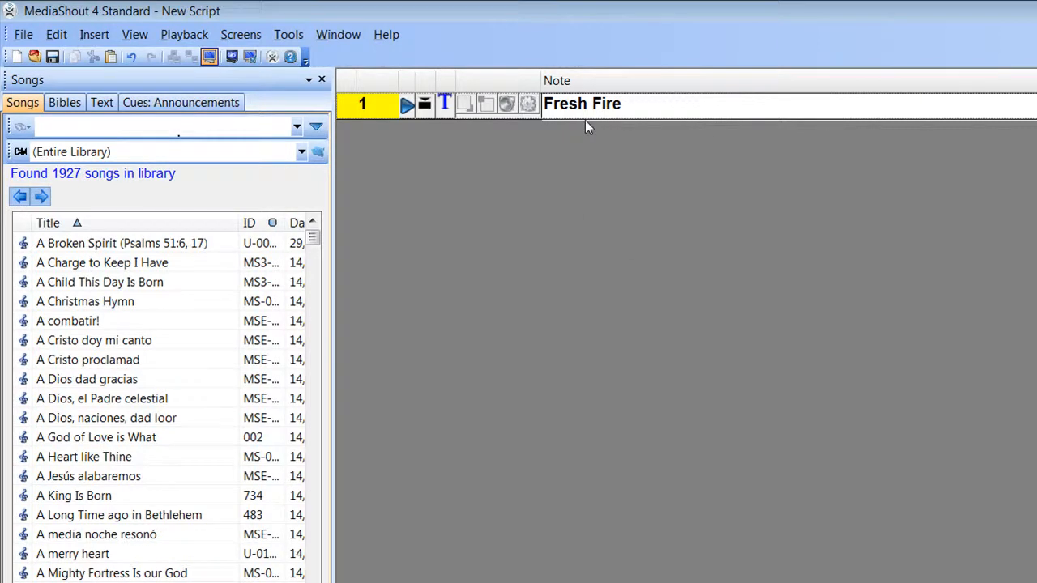
click(153, 105)
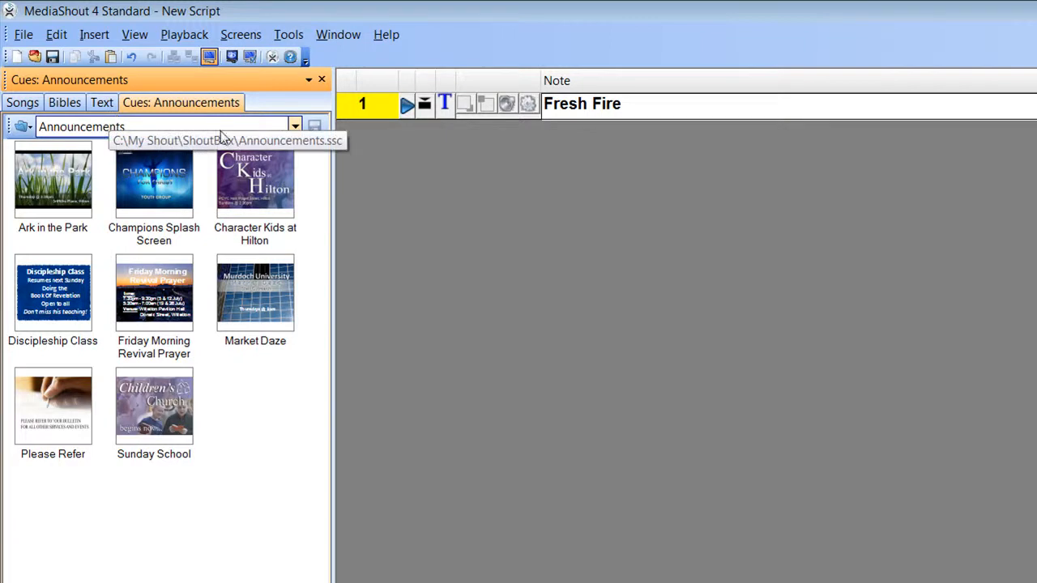
click(582, 117)
drag(382, 363, 249, 420)
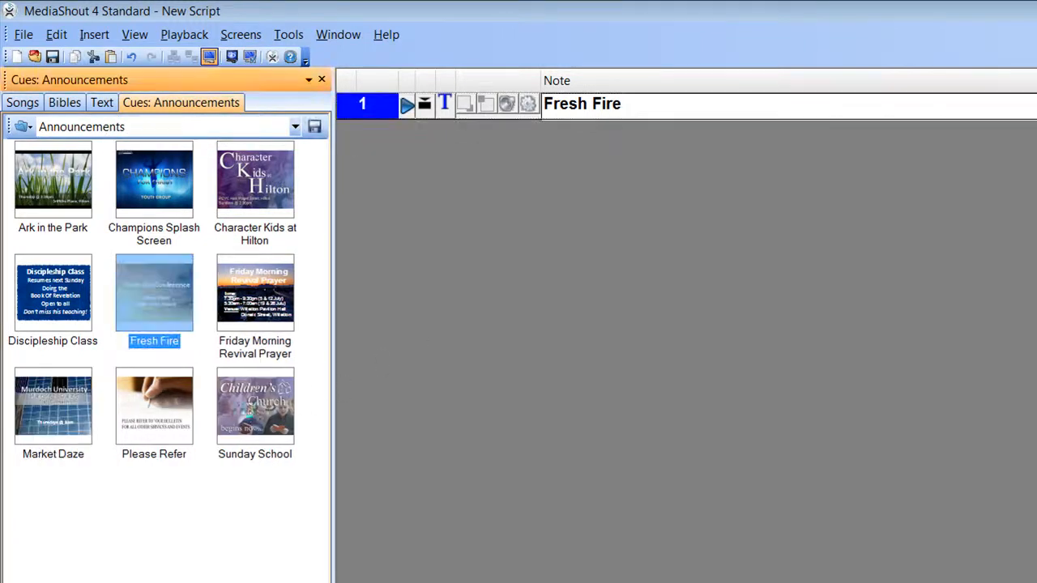
click(314, 126)
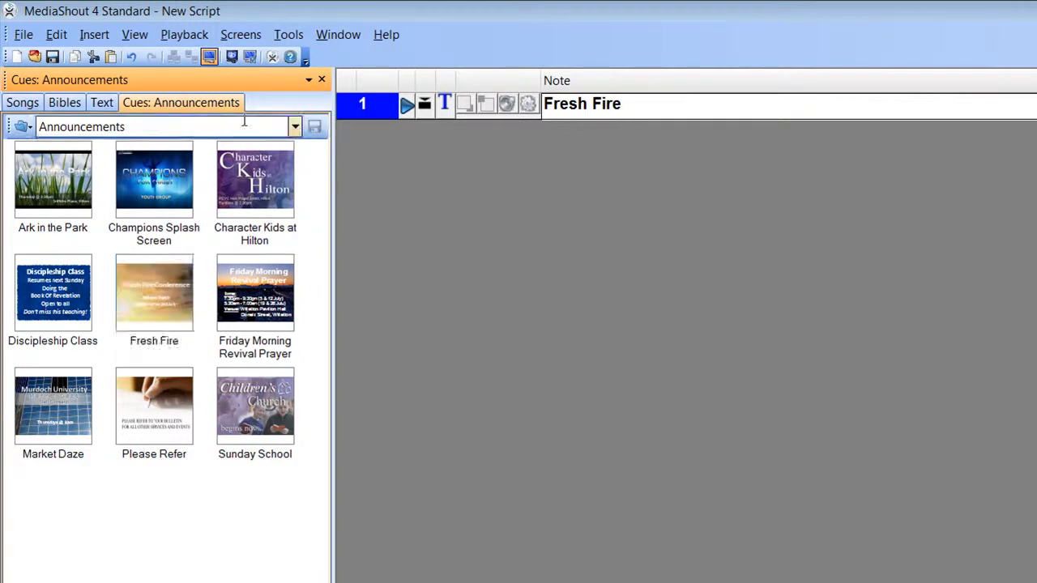
click(219, 124)
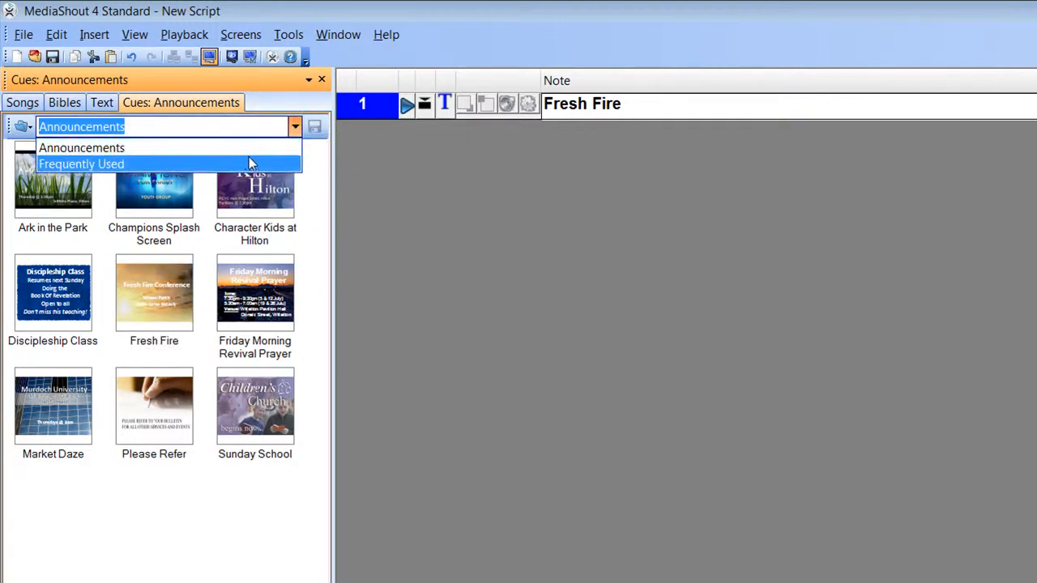
click(121, 498)
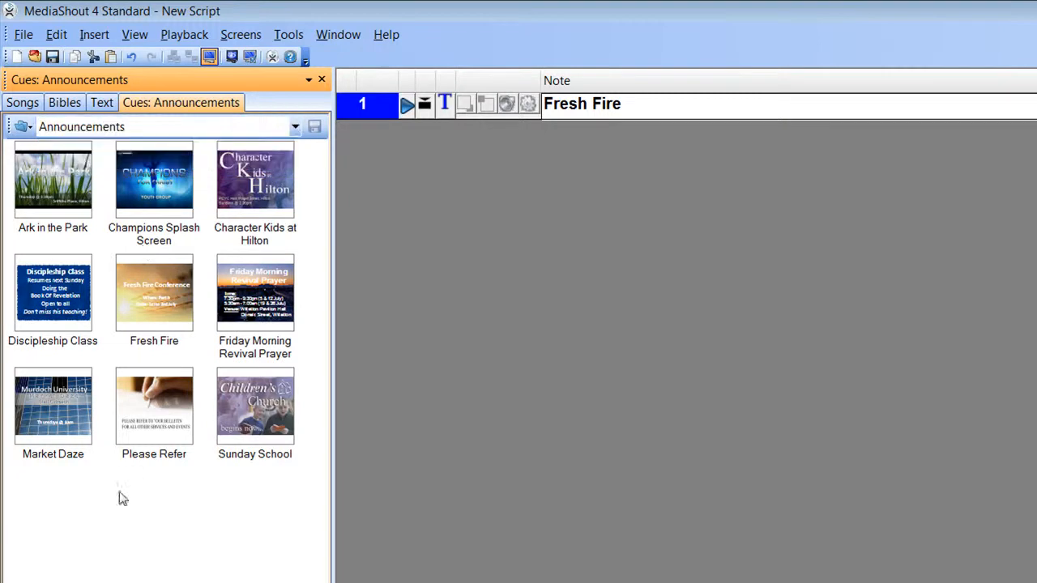
click(22, 127)
click(22, 127)
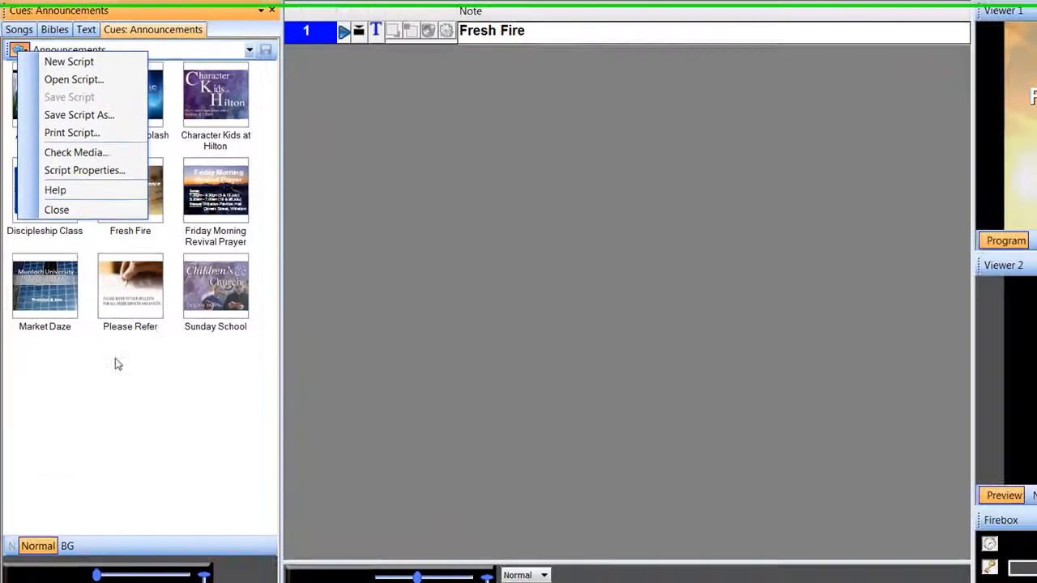
click(134, 526)
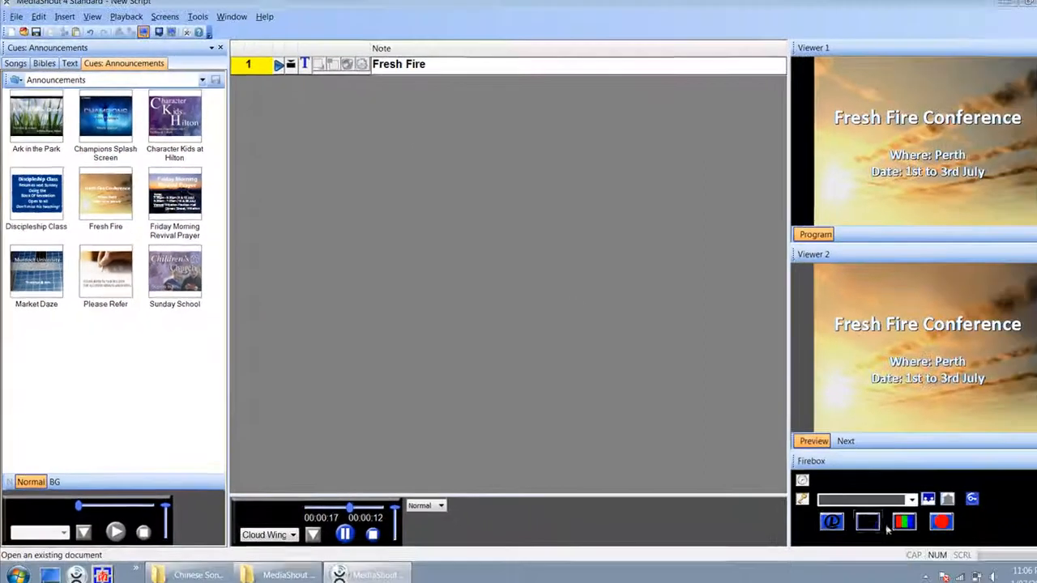
- Black out the output, then play the Fresh Fire cue directly from the Announcements collection
click(868, 522)
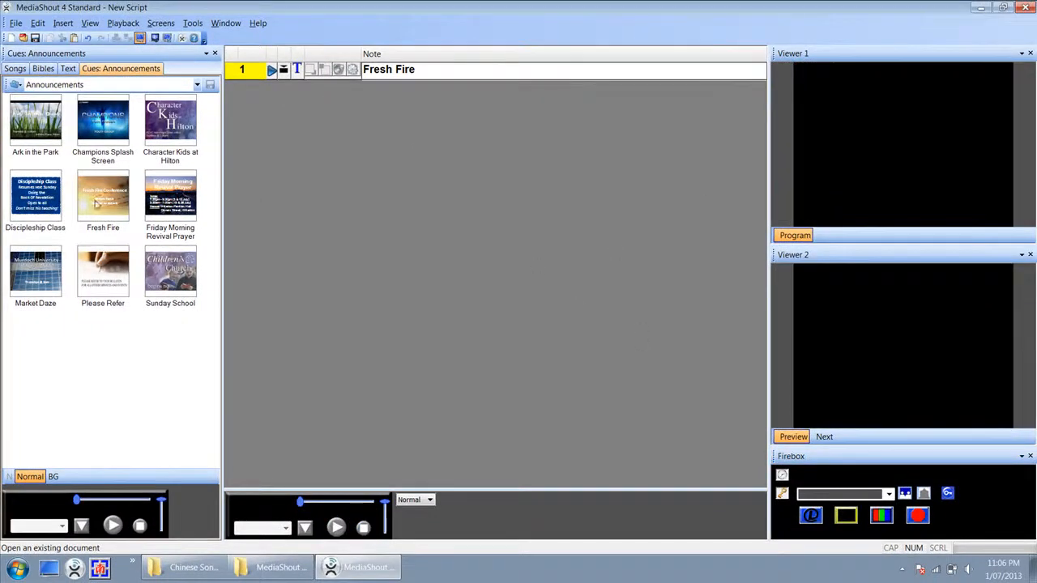
double_click(95, 201)
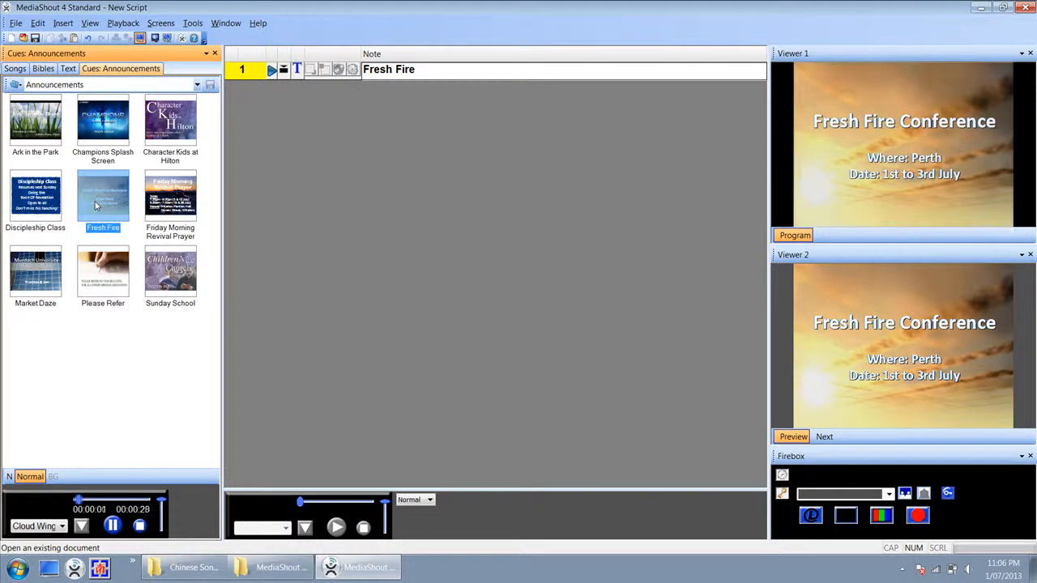
click(320, 170)
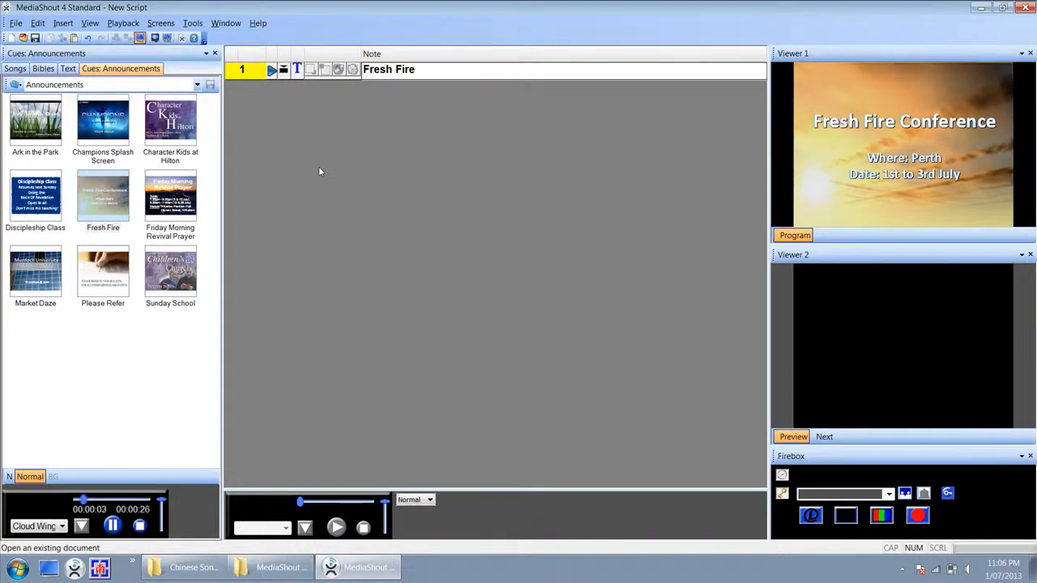
drag(87, 199, 72, 208)
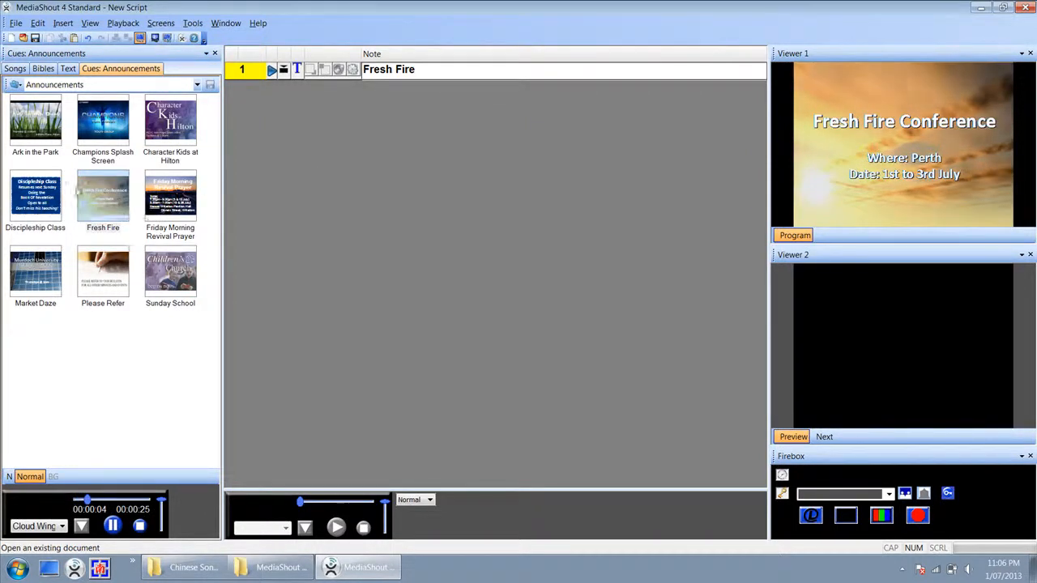